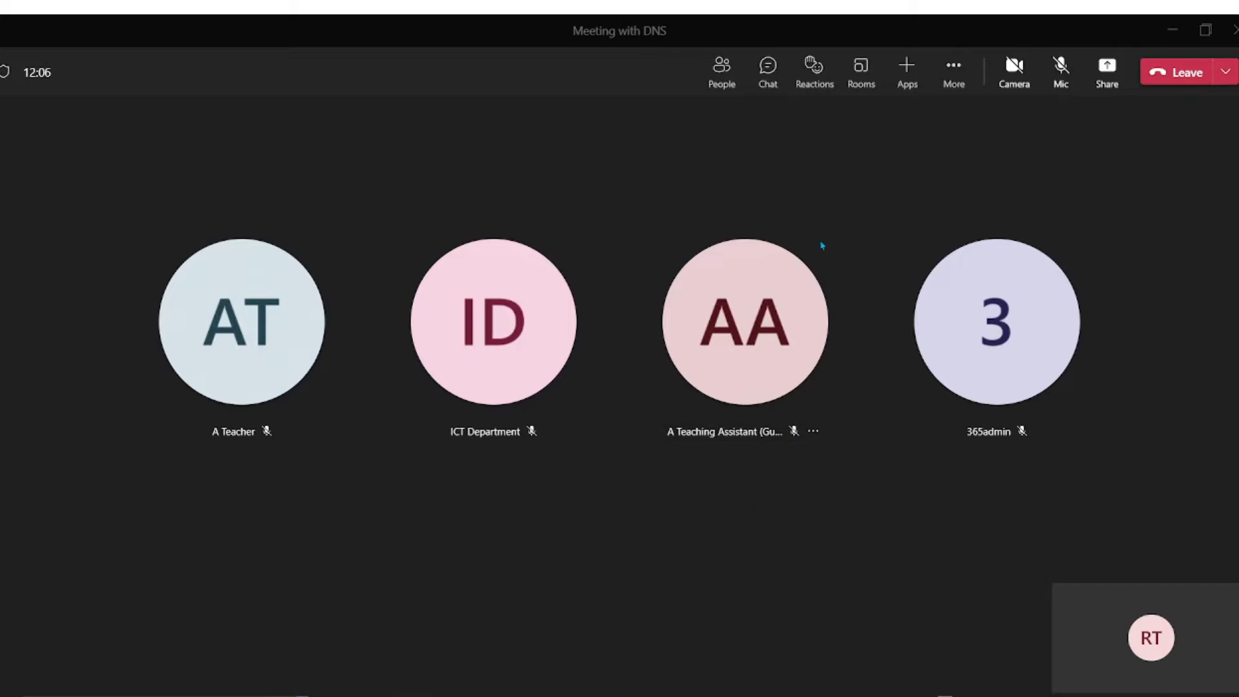
Step: Create 2 breakout rooms for the meeting with participants assigned manually
left_click(862, 90)
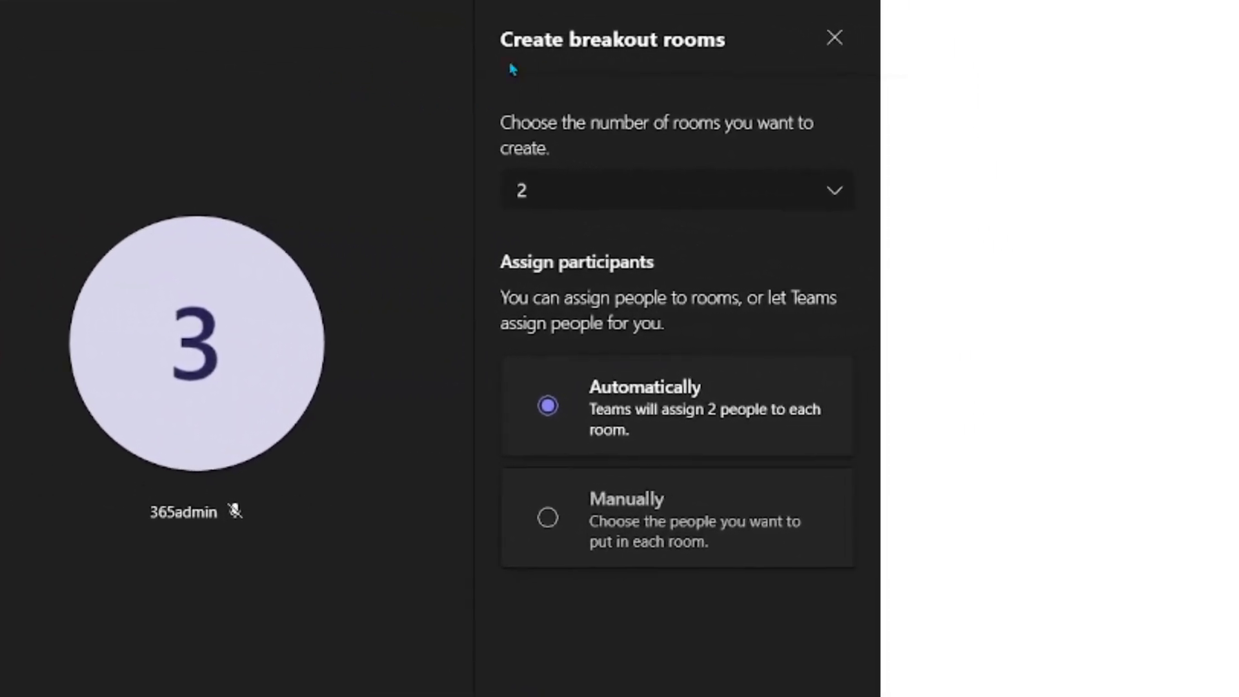
left_click(819, 201)
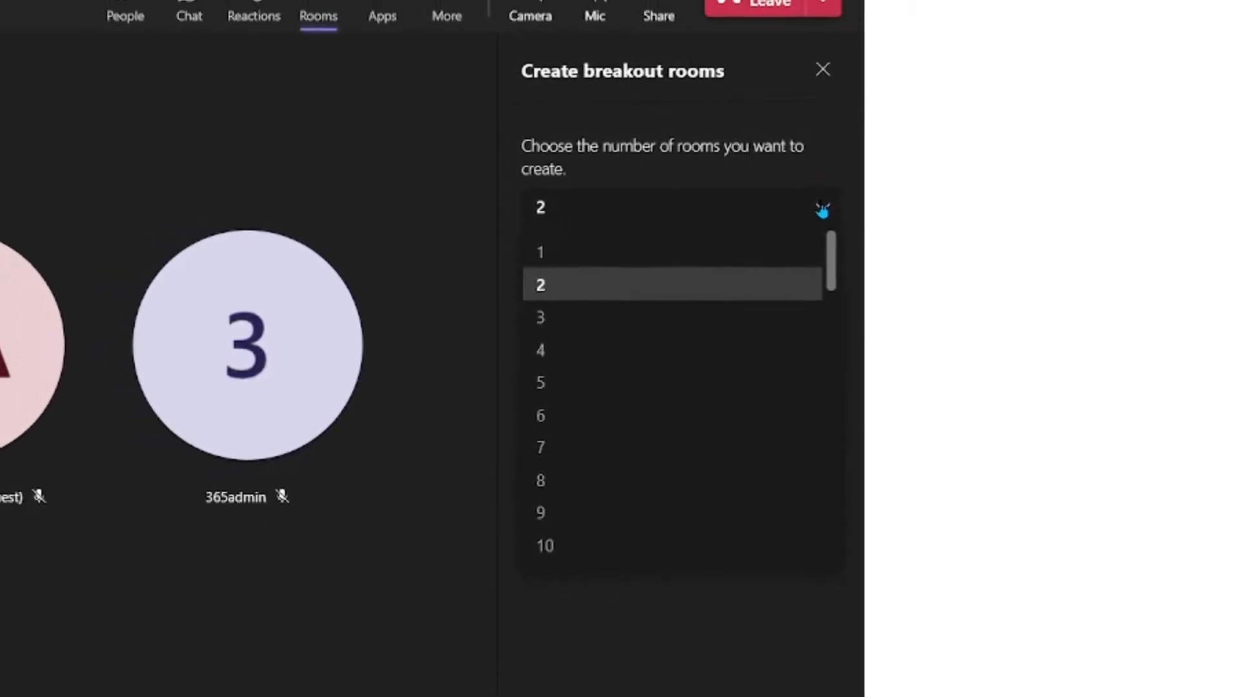
left_click(823, 211)
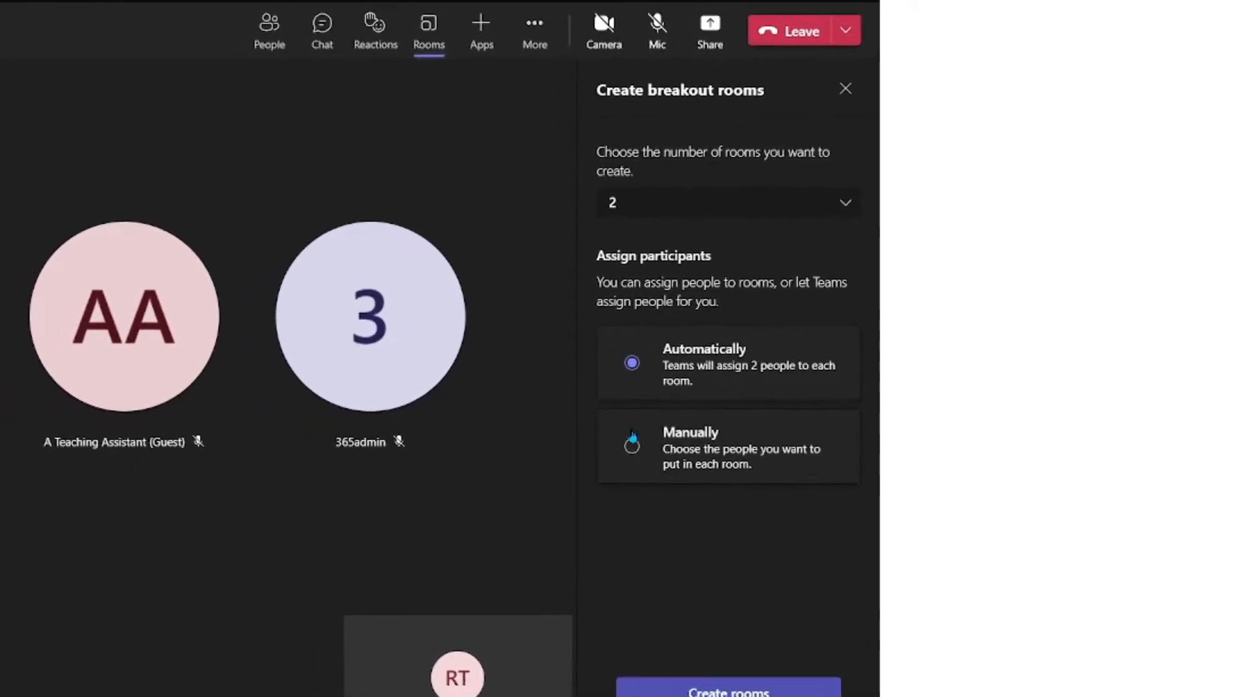
left_click(641, 431)
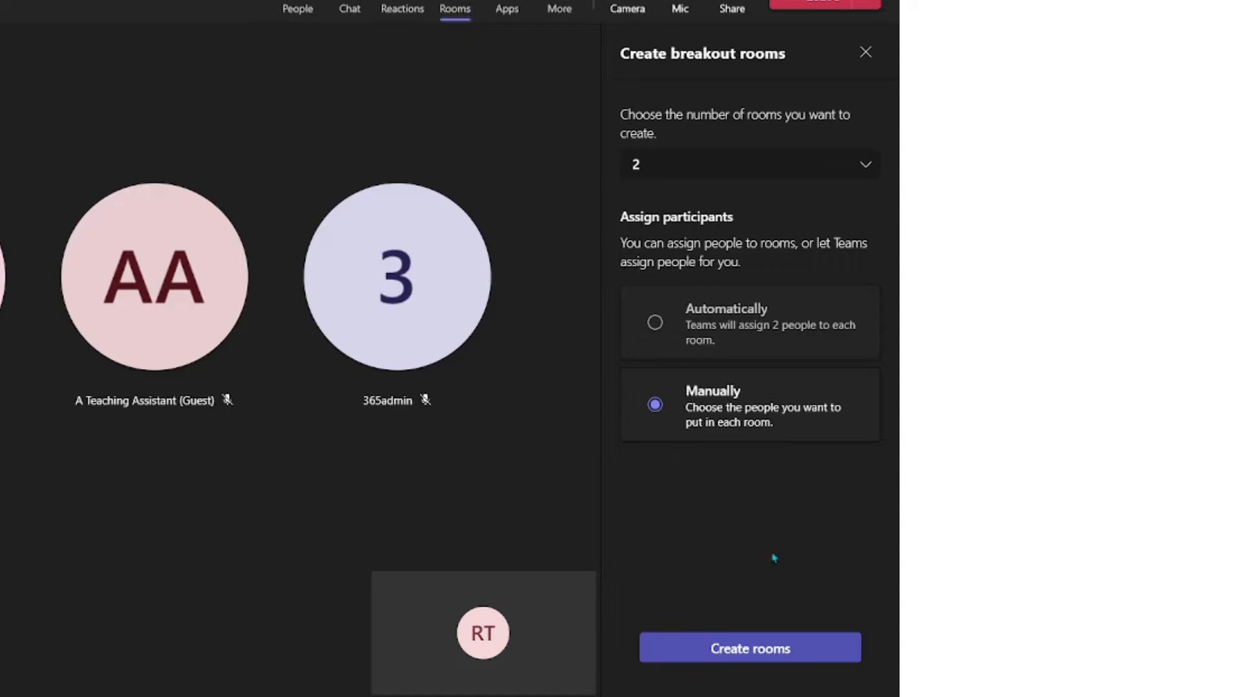
left_click(814, 653)
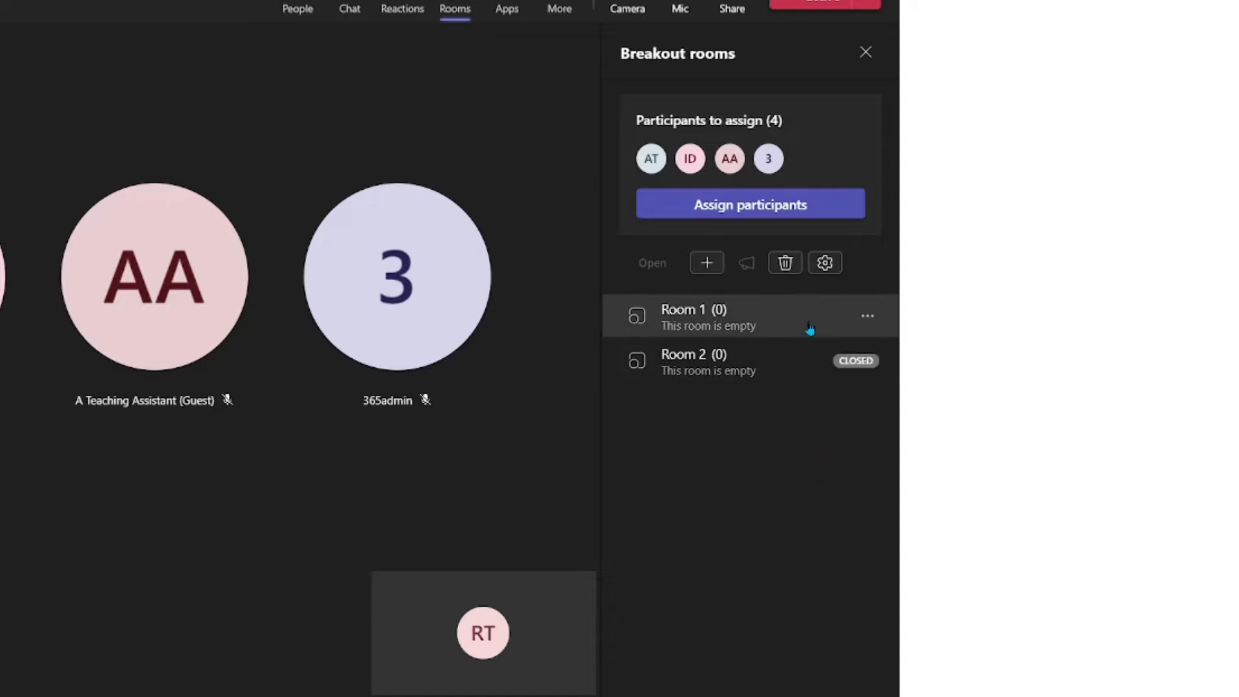
Step: Rename breakout Room 1 as "Quiet Study Room"
left_click(869, 319)
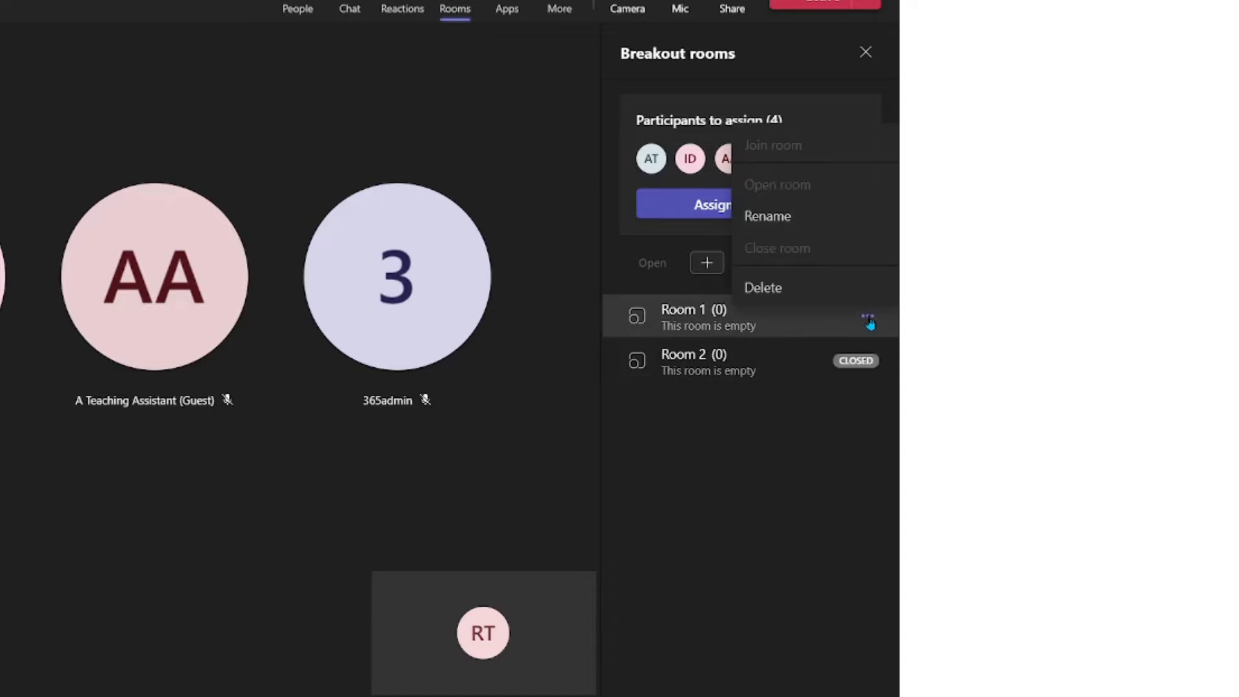
left_click(775, 217)
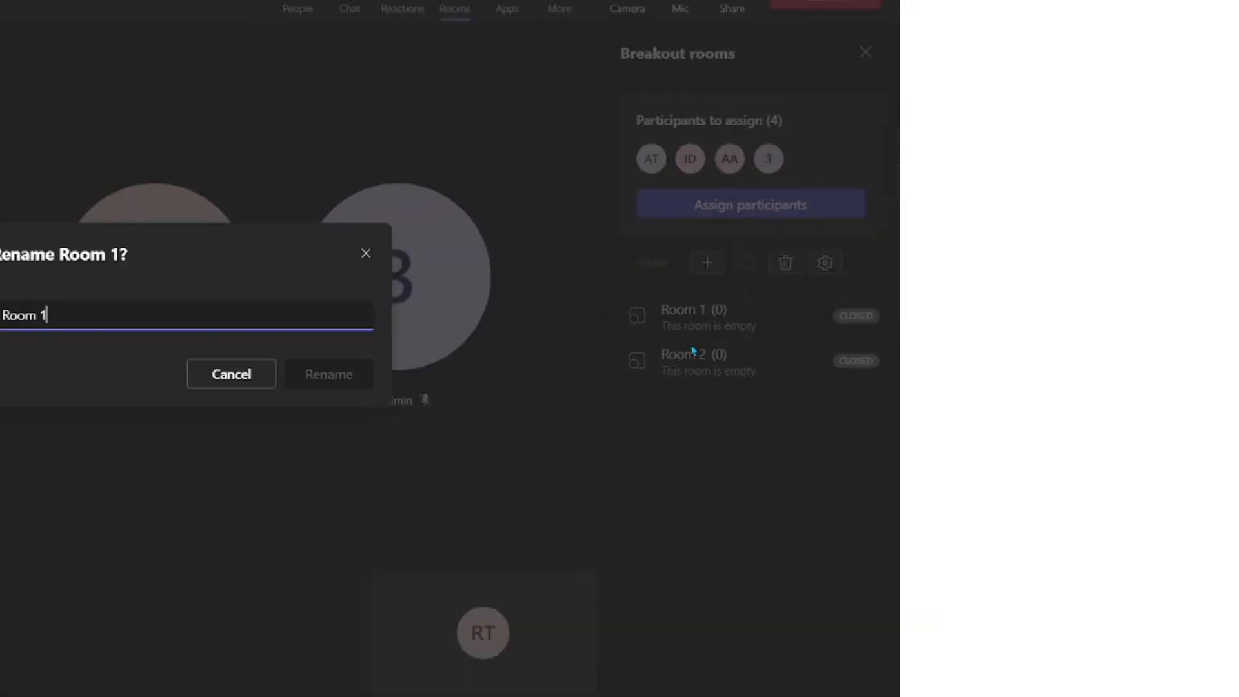
key("BackSpace")
key("BackSpace")
key("BackSpace")
key("BackSpace")
key("BackSpace")
key("BackSpace")
type("Q")
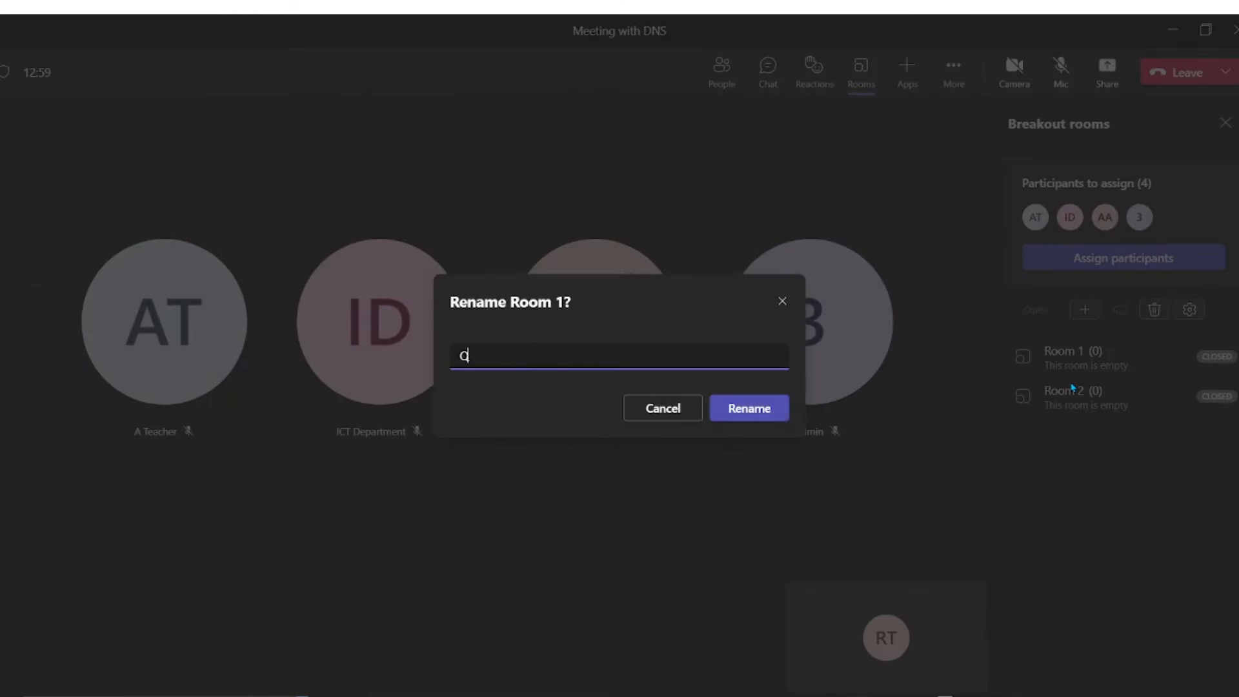
type("uiet Study Room")
left_click(763, 403)
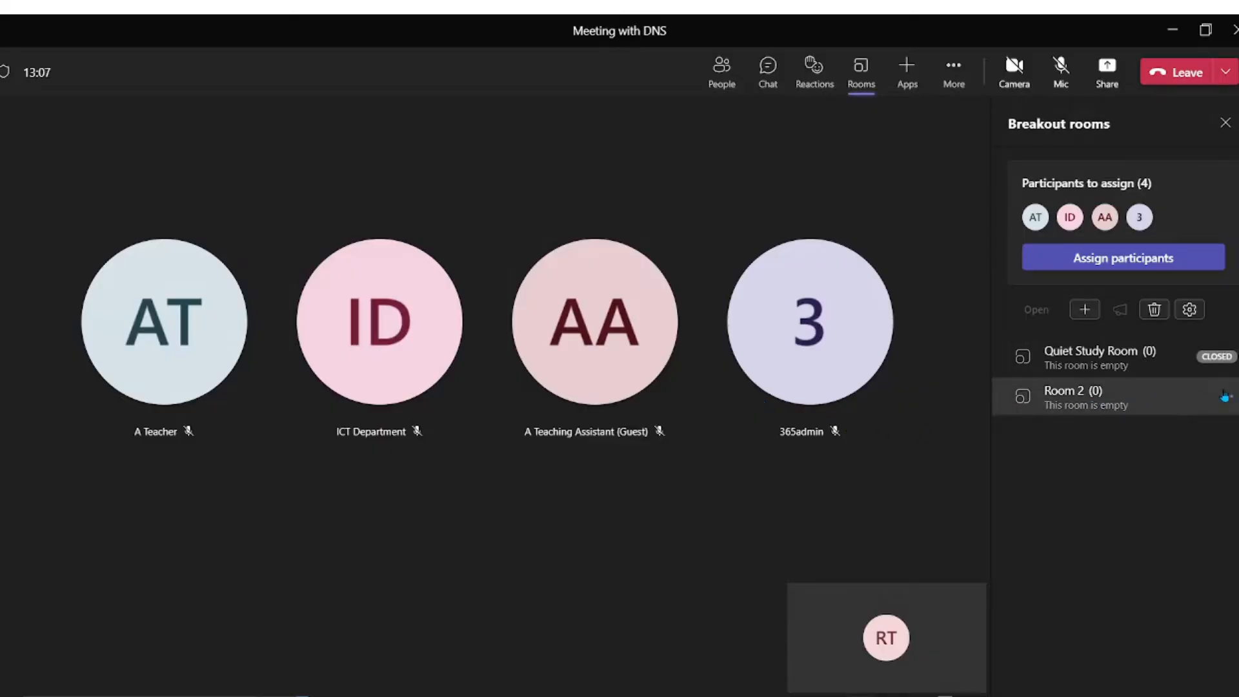
Step: Rename breakout Room 2 as "Discussion Room"
left_click(1225, 396)
left_click(1155, 310)
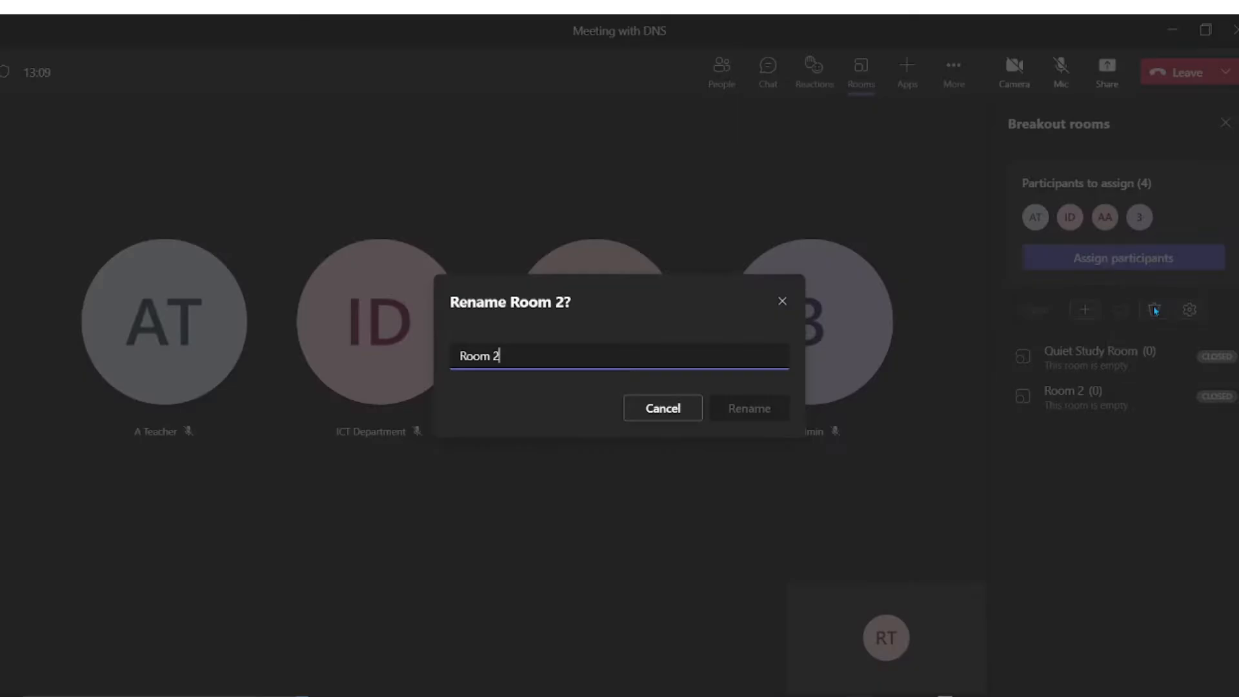
key("BackSpace")
key("BackSpace")
key("BackSpace")
key("BackSpace")
key("BackSpace")
key("BackSpace")
type("D")
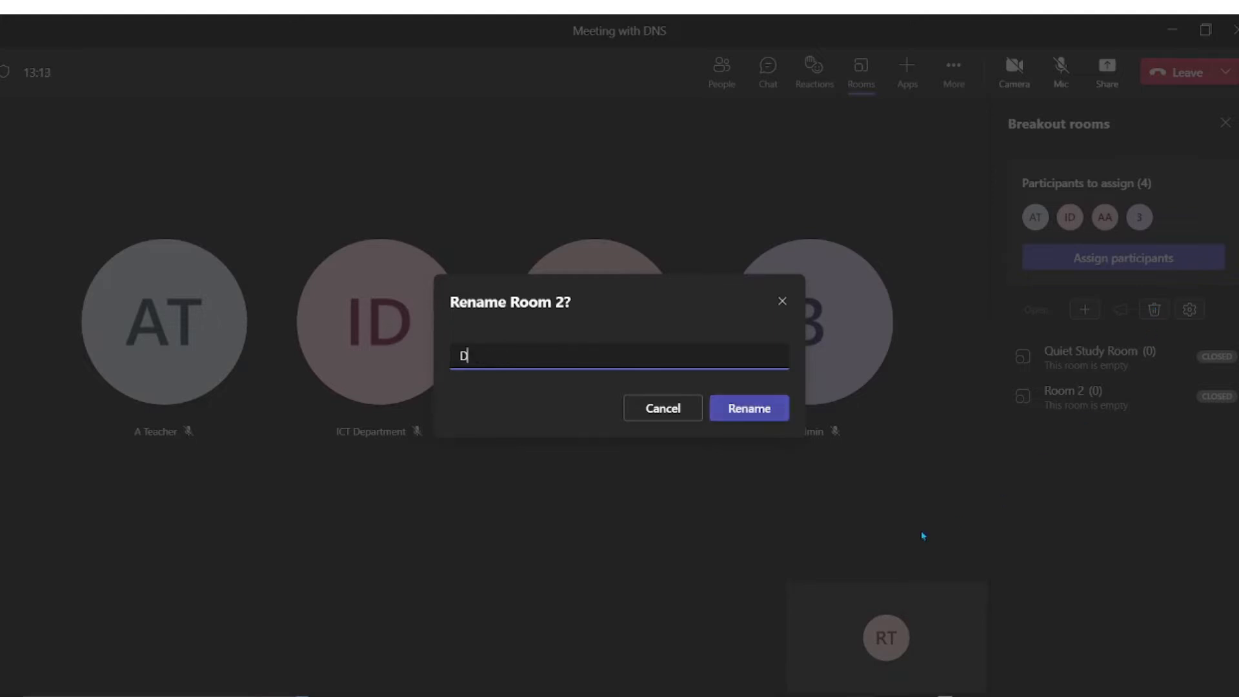
type("iscussion Room")
left_click(766, 407)
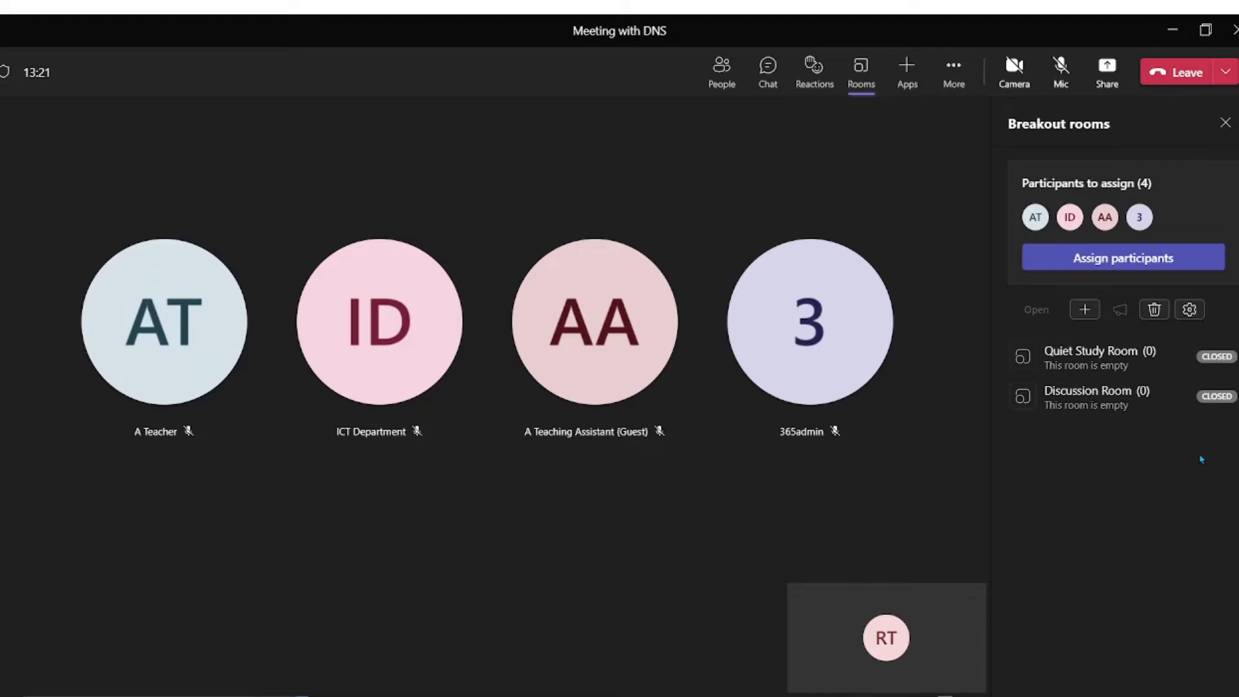
Step: Start assigning participants to rooms, choosing Quiet Study Room for 365admin and A Teacher
left_click(1128, 258)
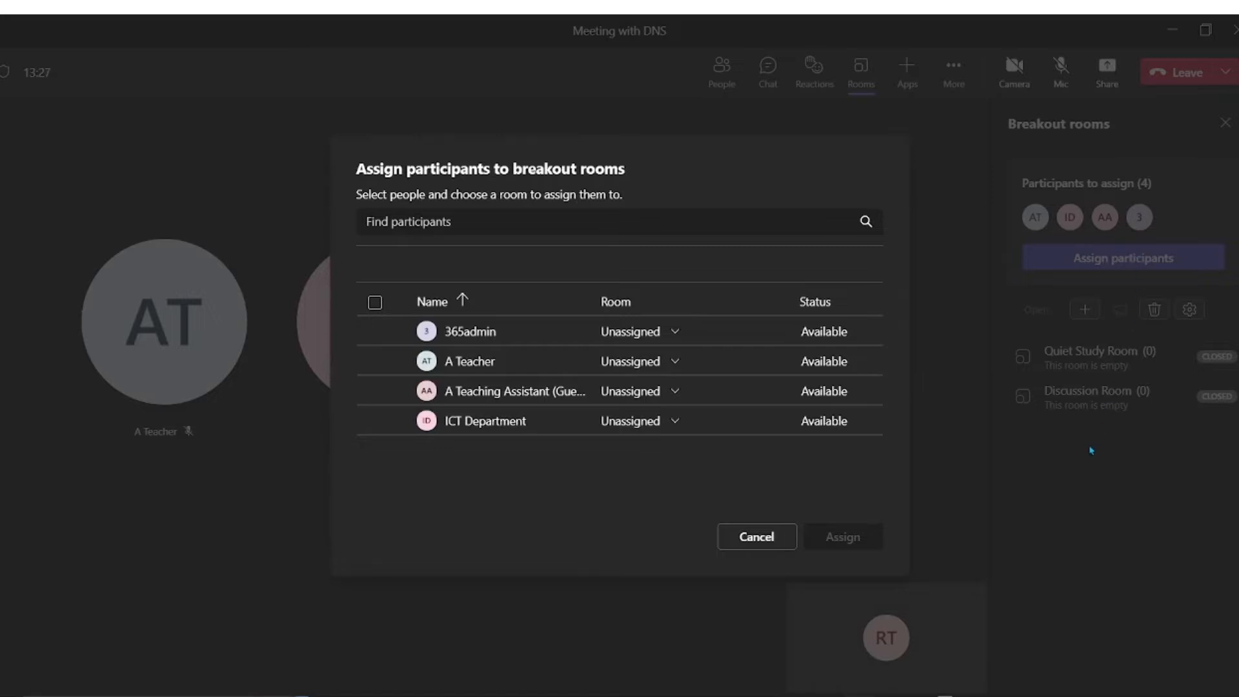
left_click(675, 333)
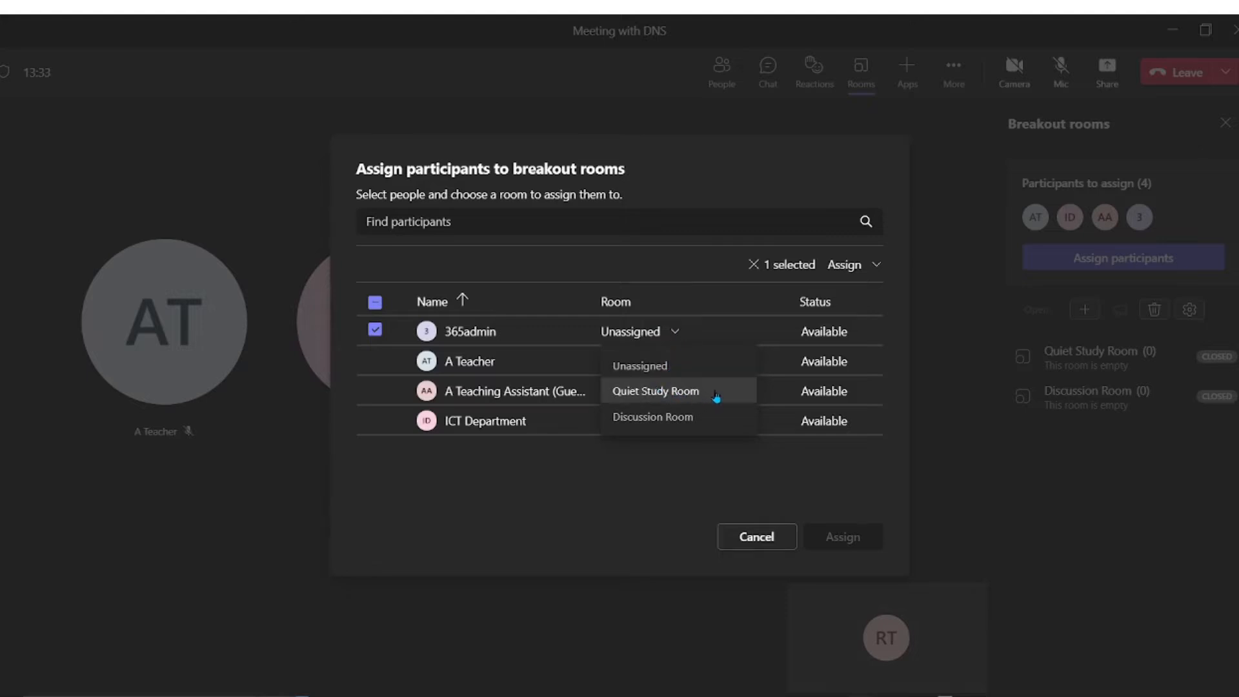
left_click(717, 397)
left_click(675, 362)
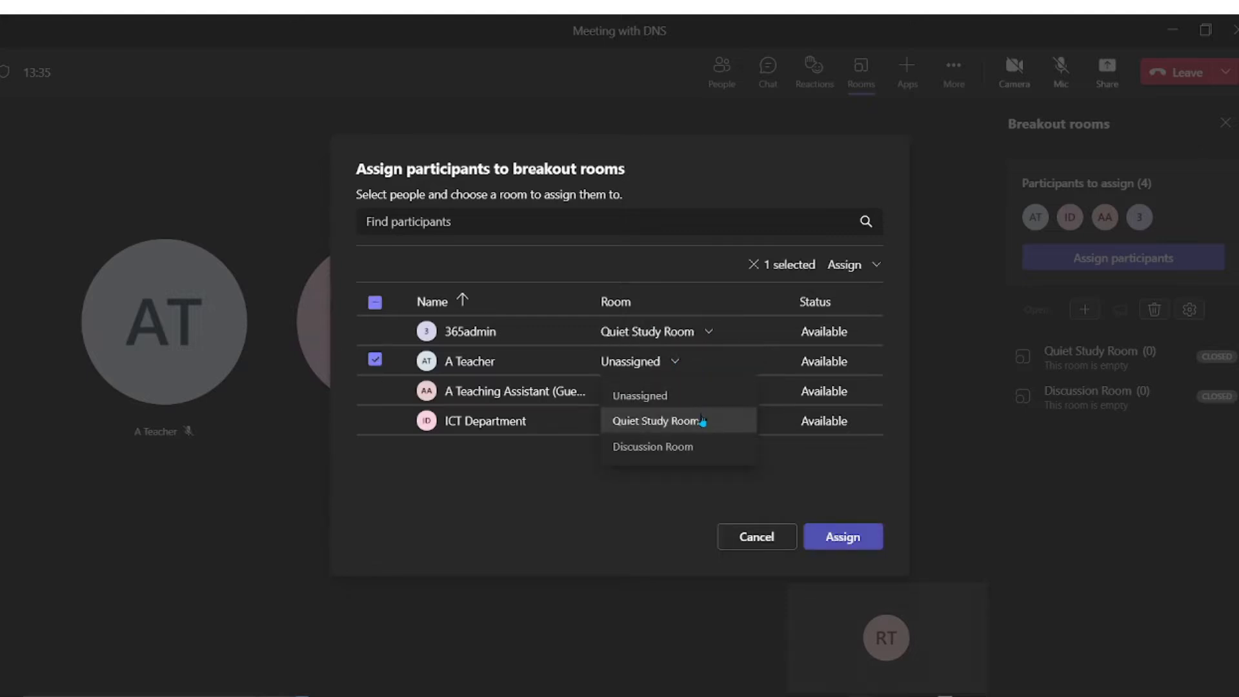
left_click(701, 421)
Step: Choose Discussion Room for A Teaching Assistant and ICT Department, and apply all the room assignments
left_click(677, 391)
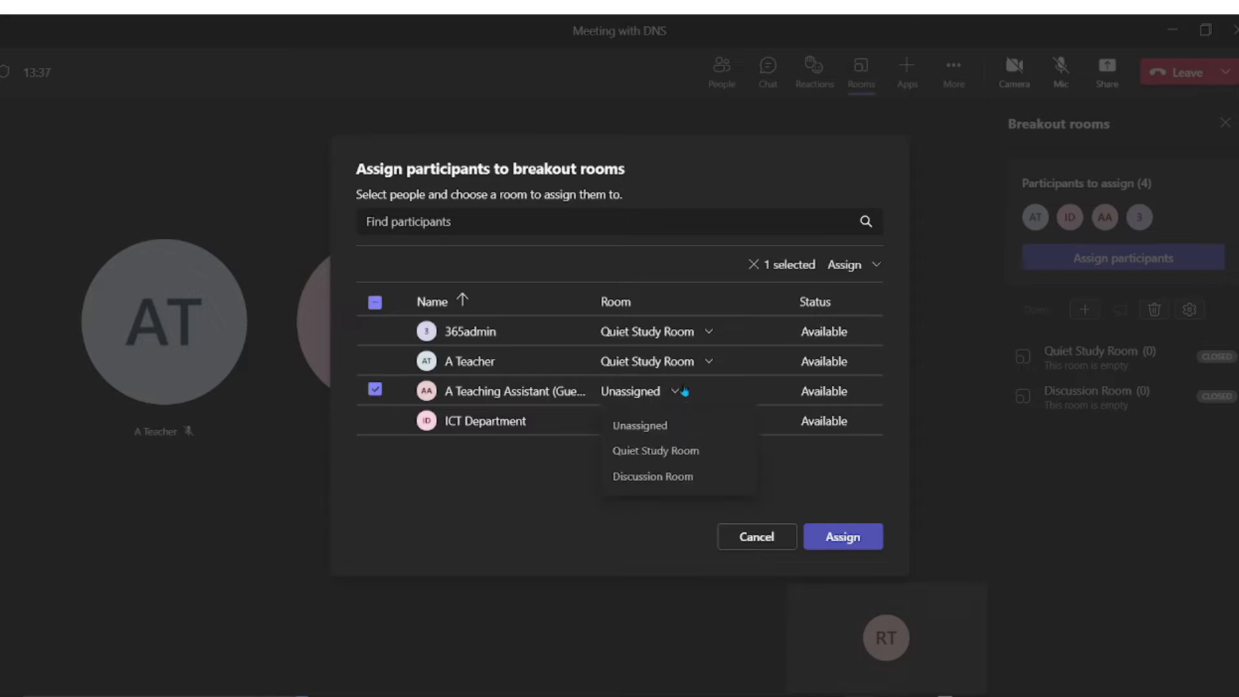
left_click(697, 479)
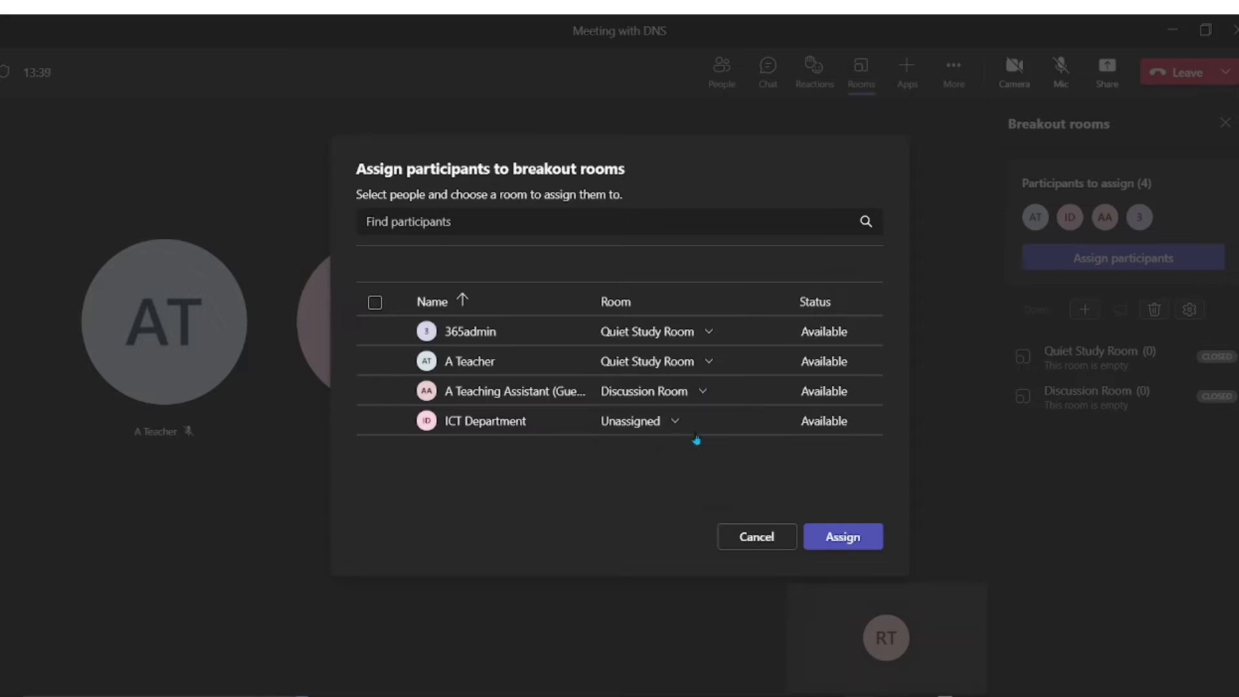
left_click(675, 422)
left_click(687, 505)
left_click(842, 538)
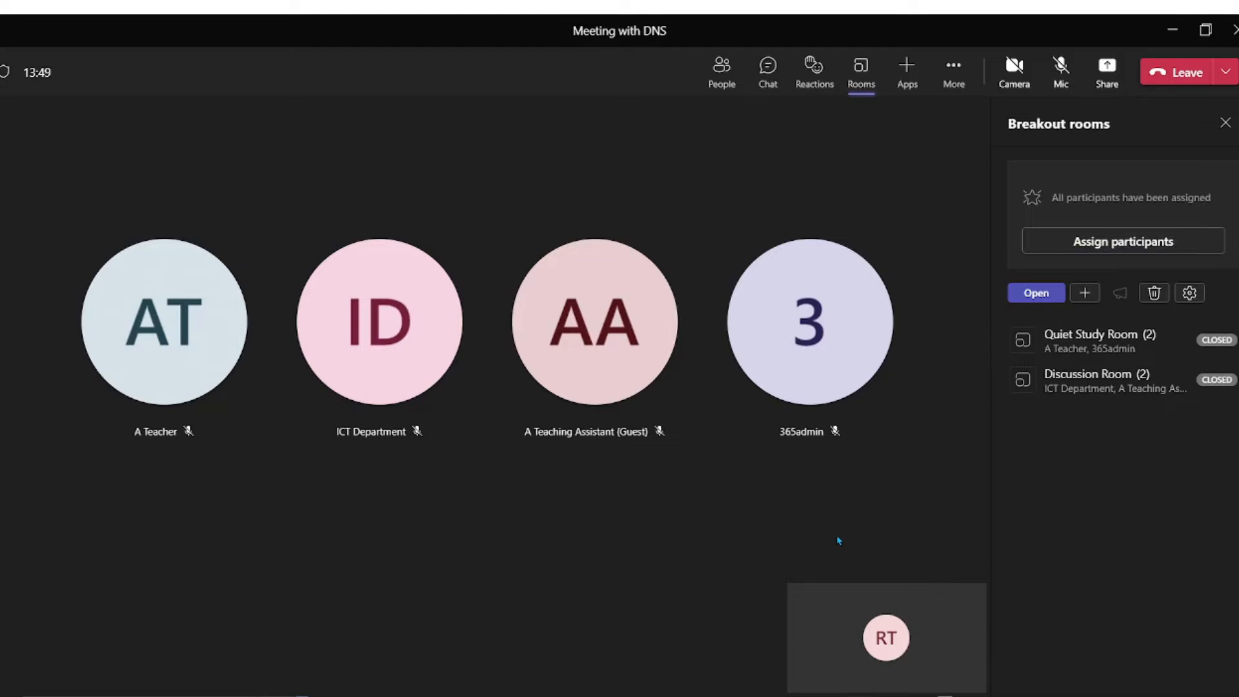
Step: Open all the breakout rooms and expand the participant lists of Discussion Room and Quiet Study Room
left_click(1035, 293)
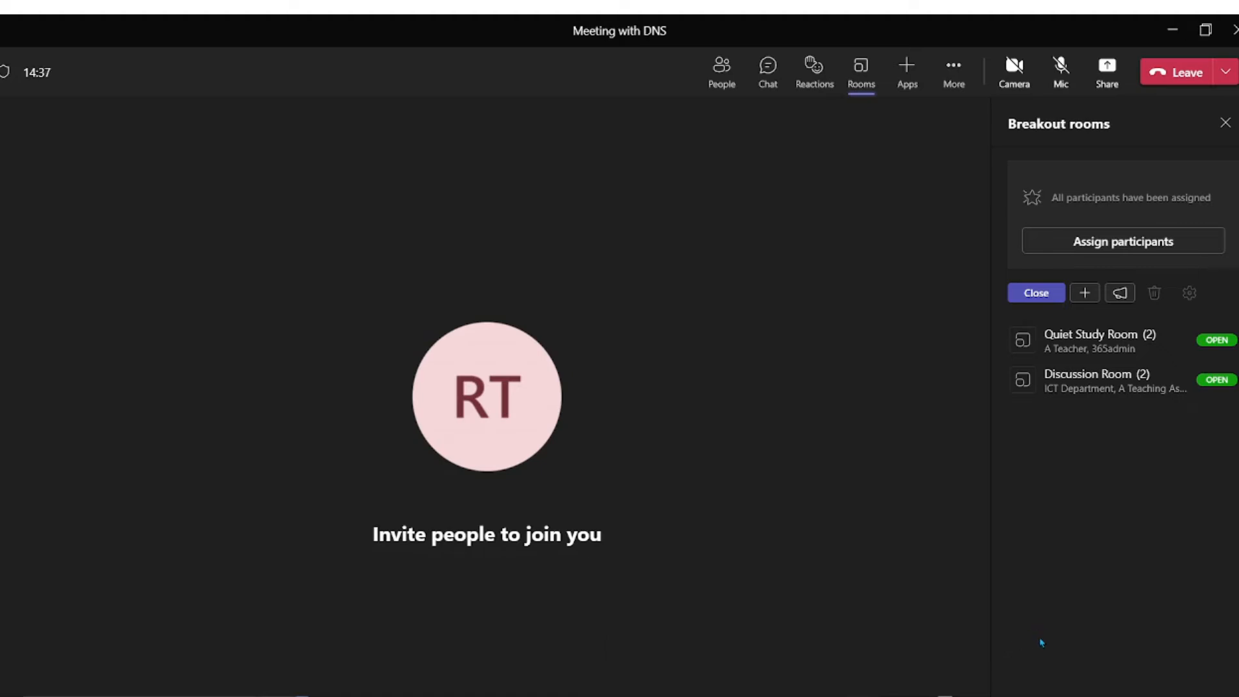
left_click(1098, 389)
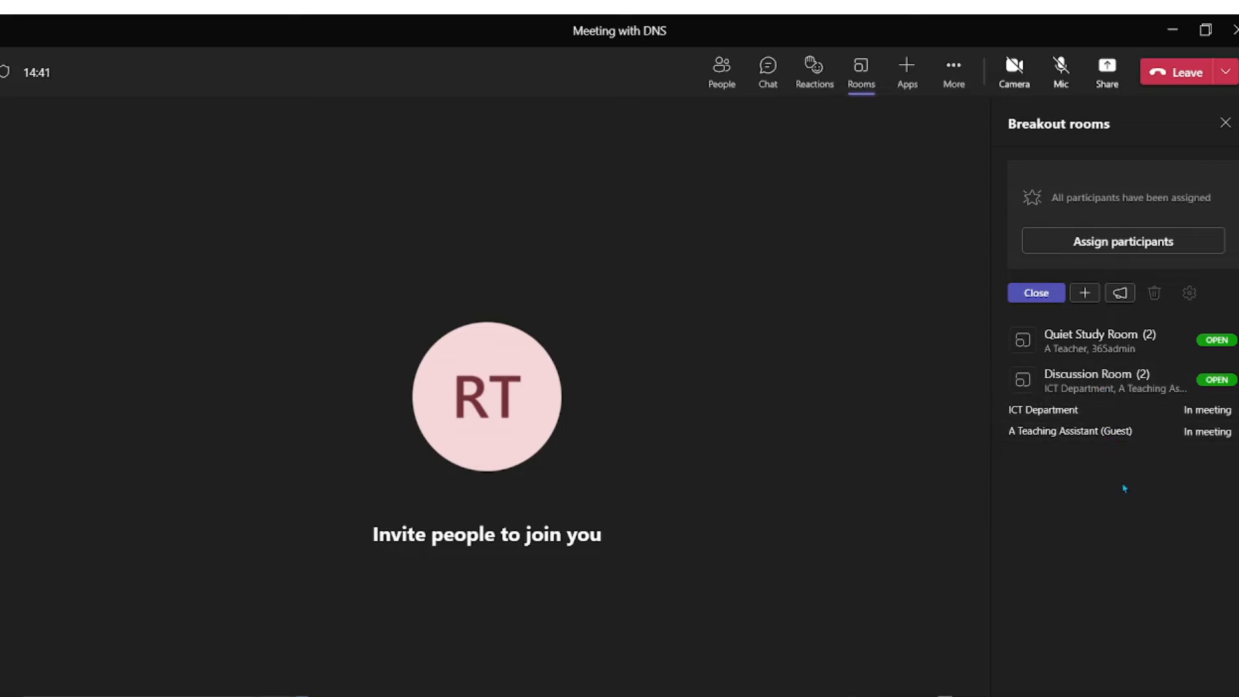
left_click(1110, 348)
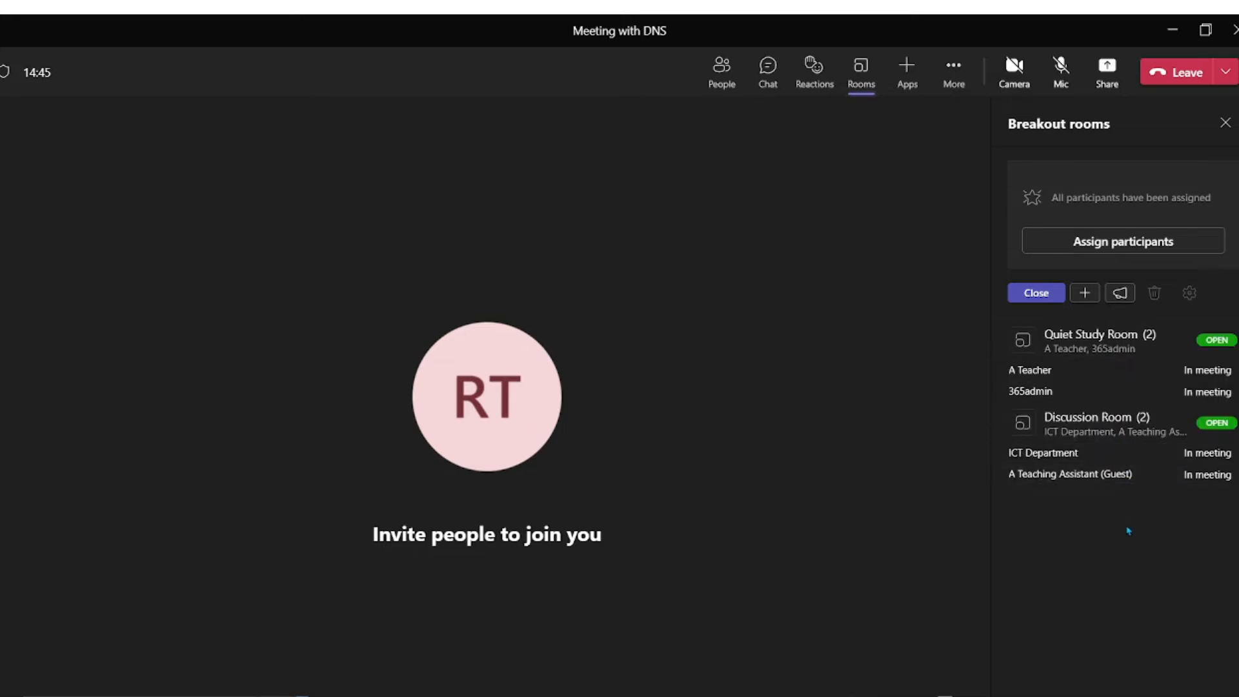
Step: Send the breakout rooms the announcement "Hi everyone the main meeting will resume in 5 minutes"
left_click(1121, 294)
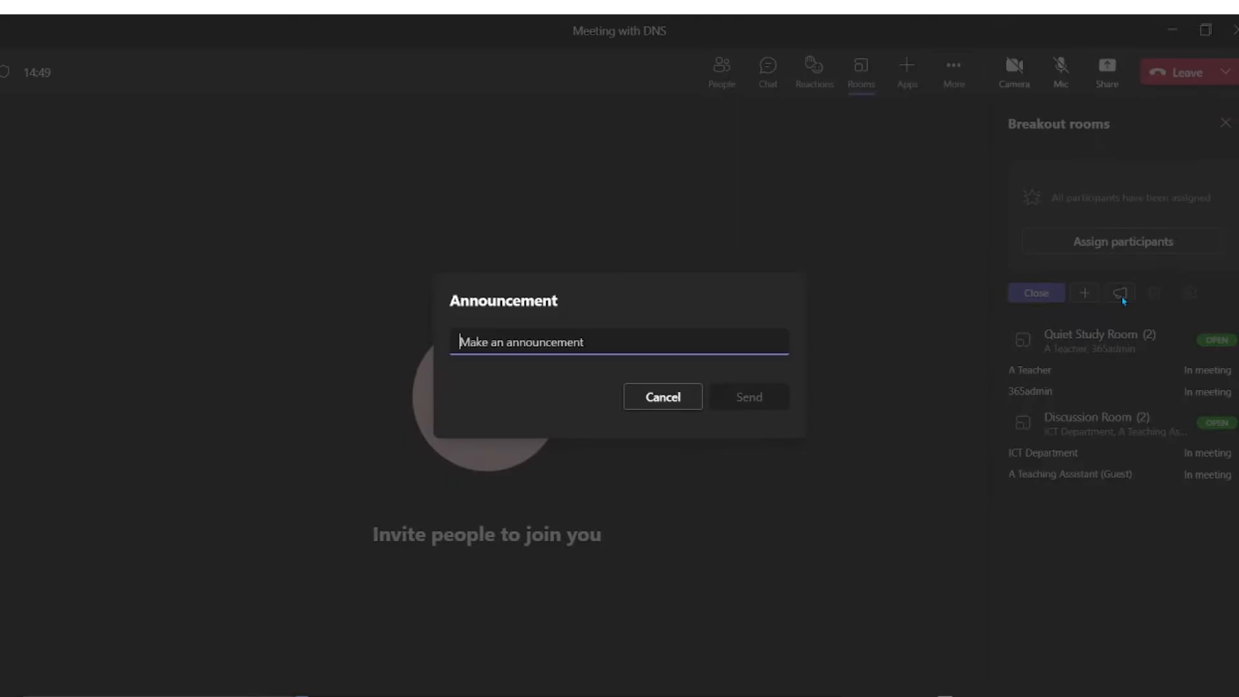
type("Hi everyone the main meeting ")
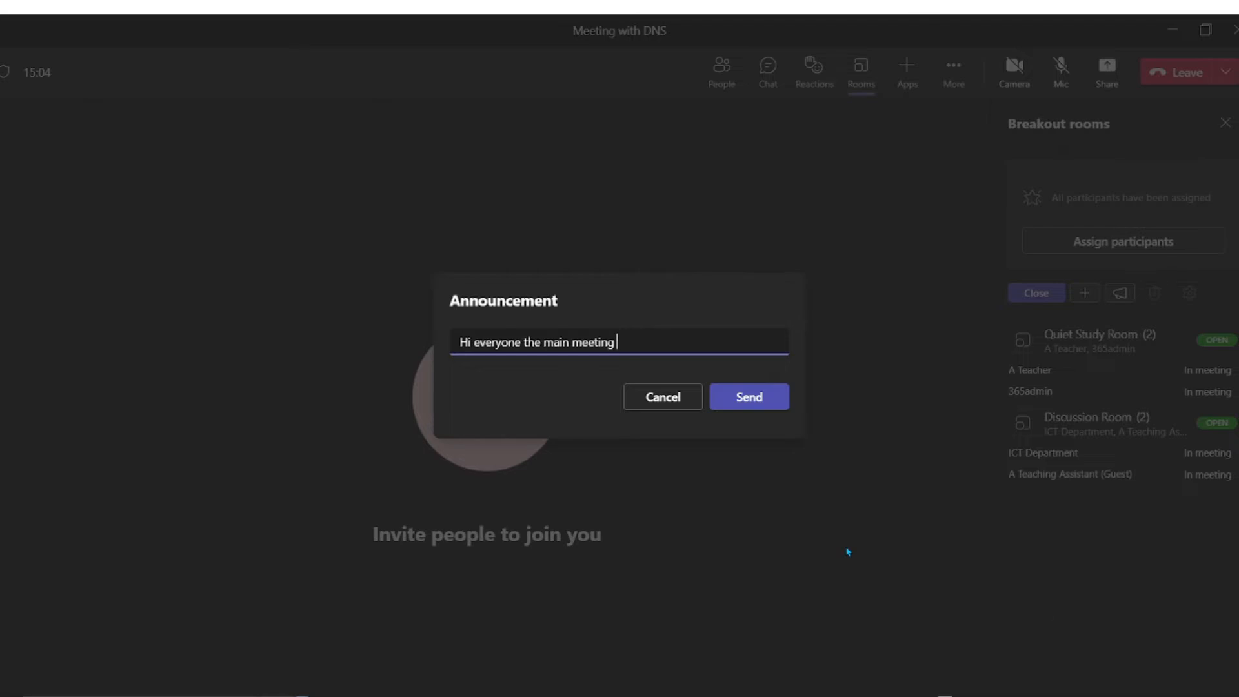
type("will resume in 5 minutes")
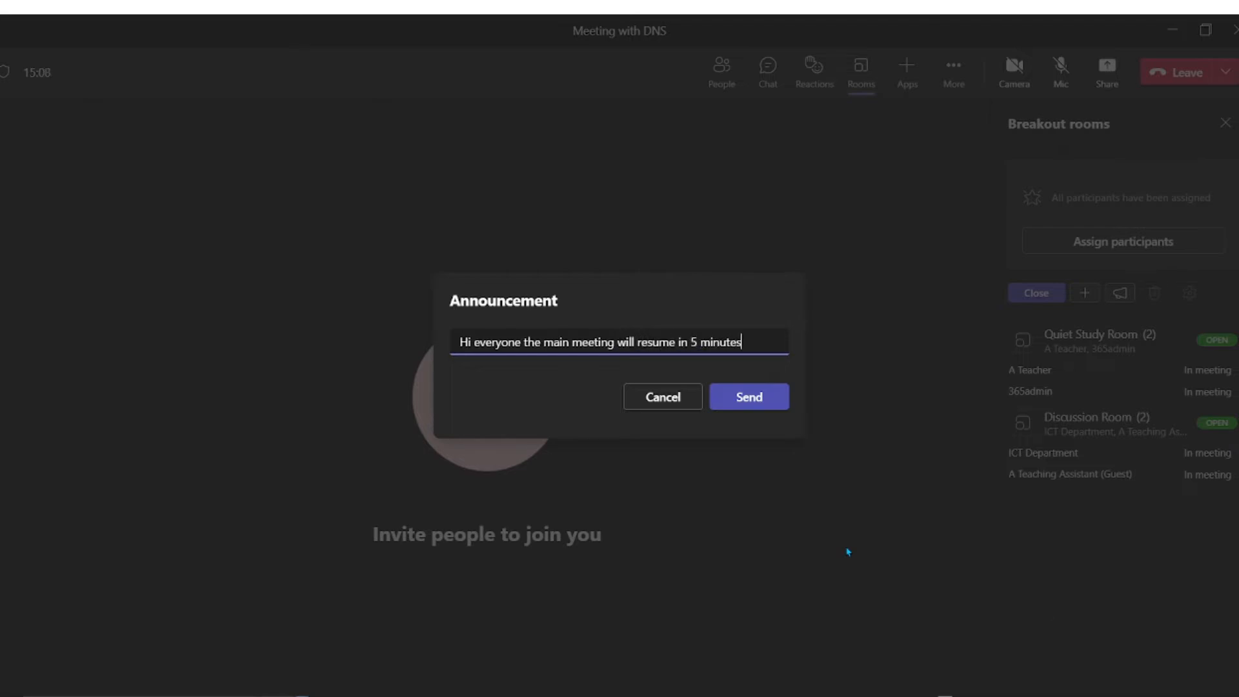
left_click(751, 399)
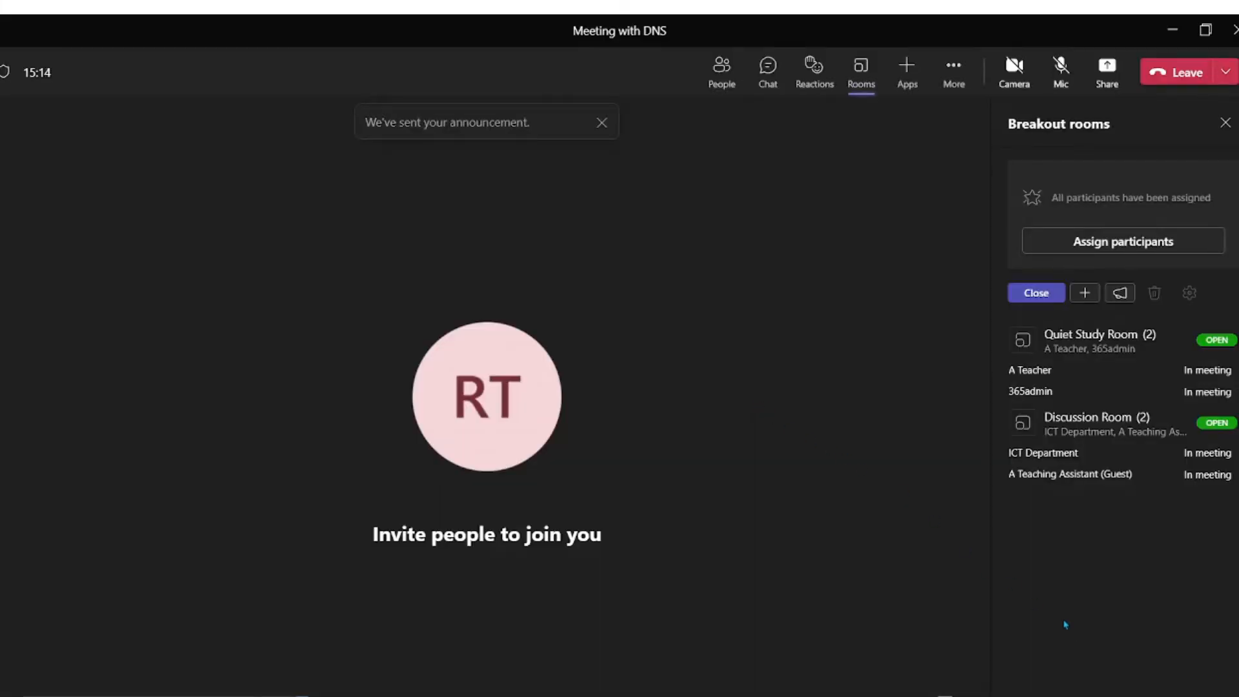
Step: Close only the Quiet Study Room
left_click(1107, 346)
left_click(1108, 347)
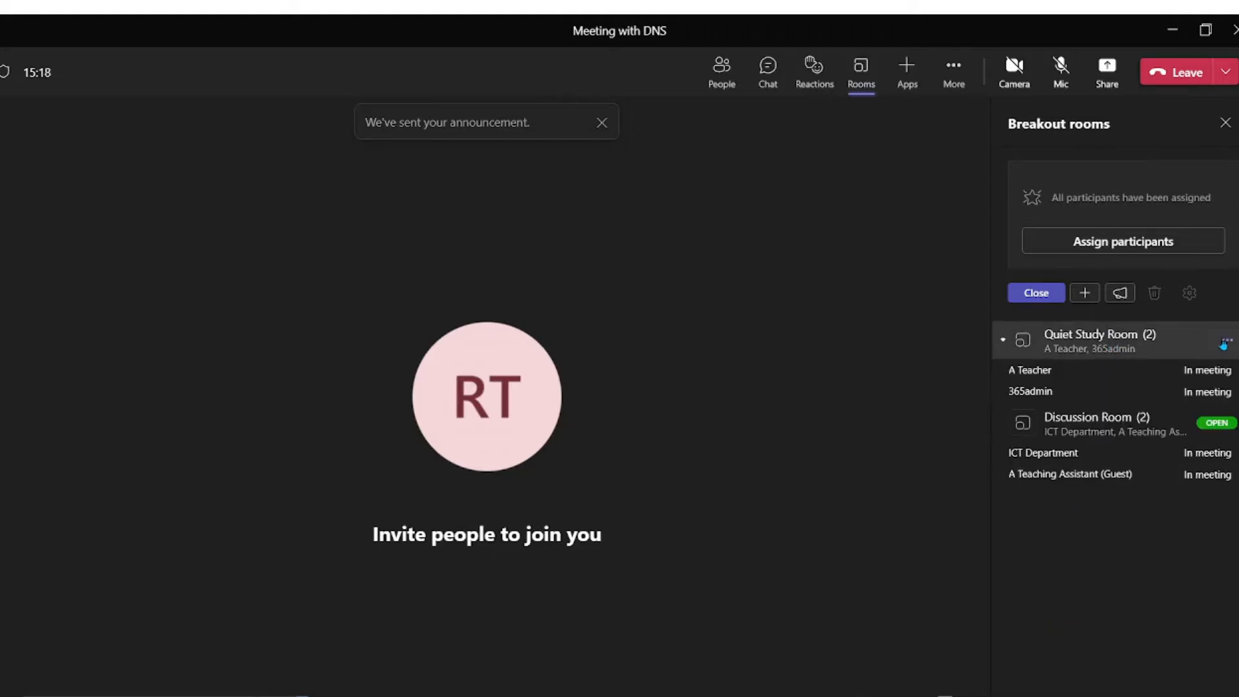
left_click(1227, 341)
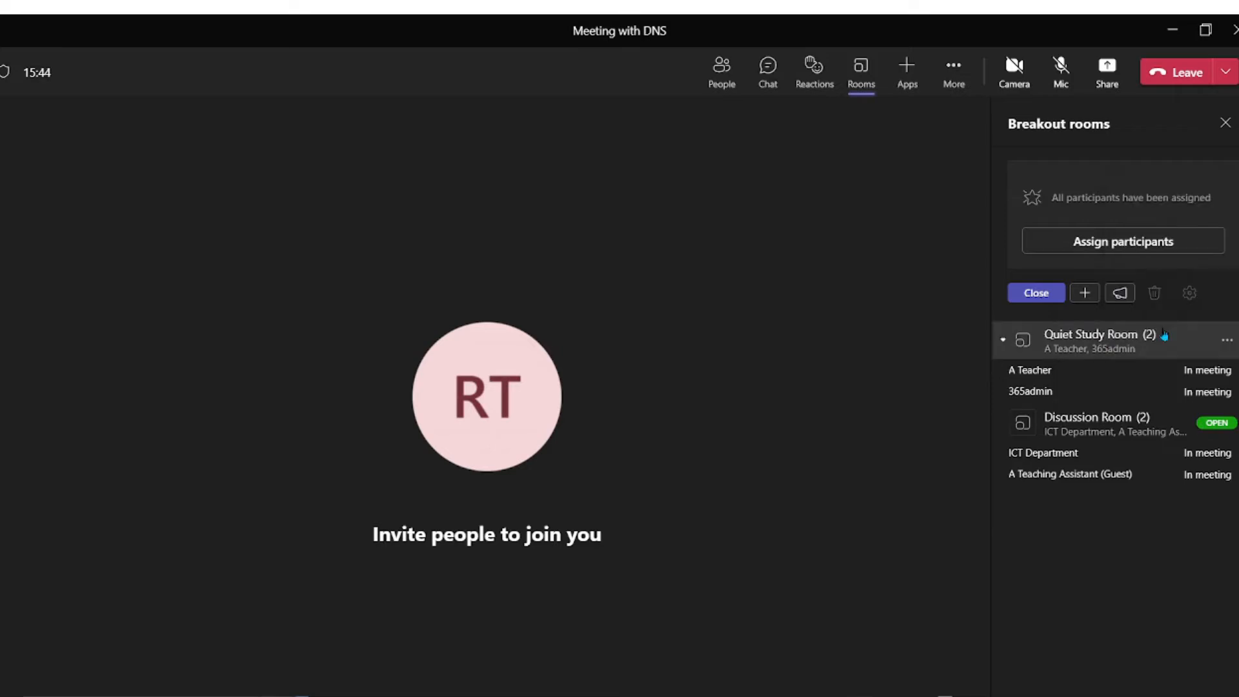
left_click(1227, 344)
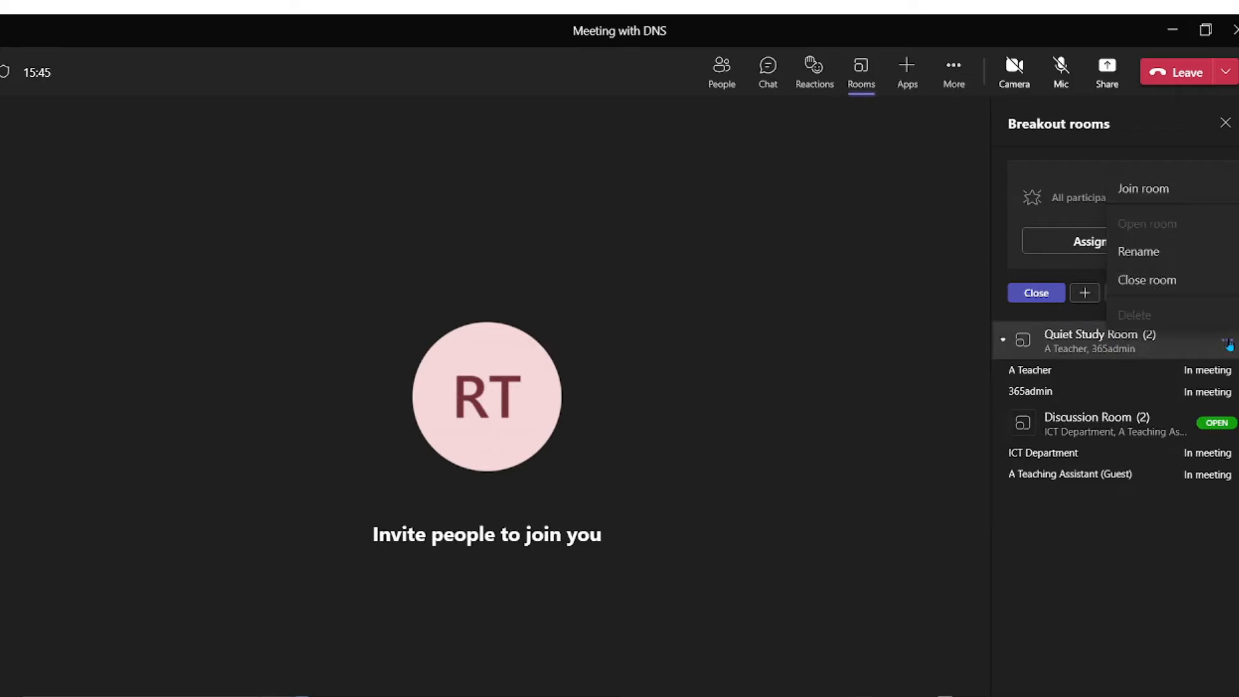
left_click(1180, 285)
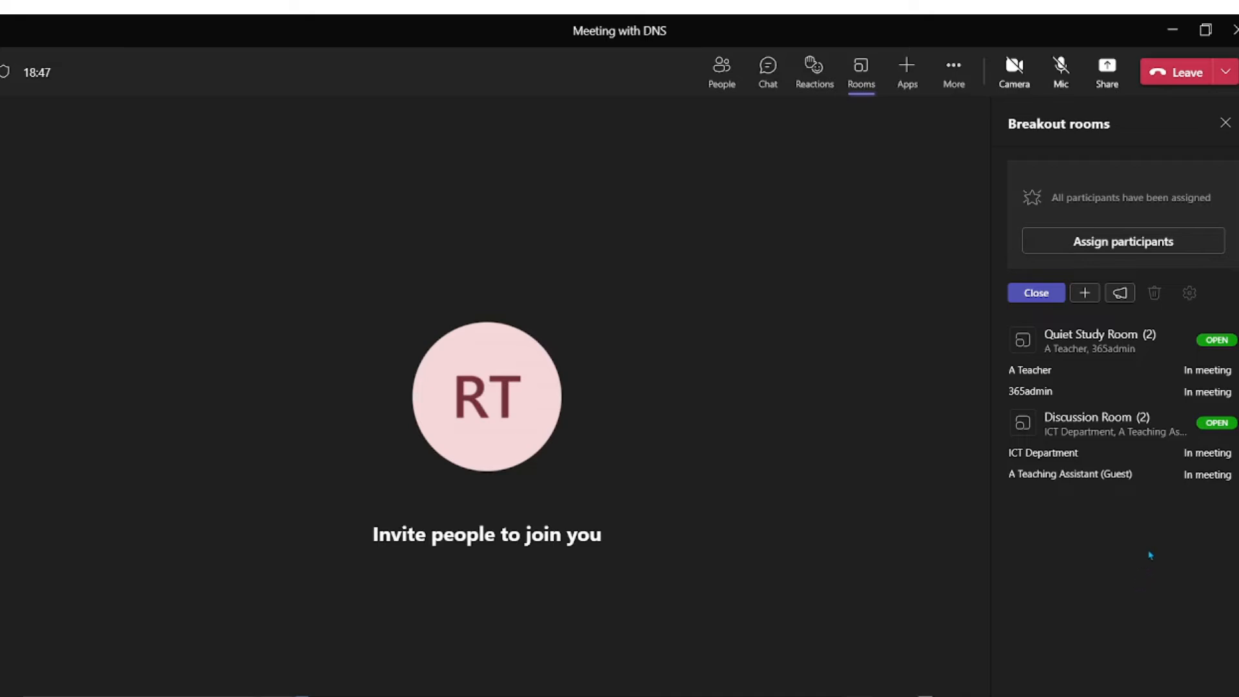
Step: Join the Quiet Study Room as the organiser
mouse_move(1150, 348)
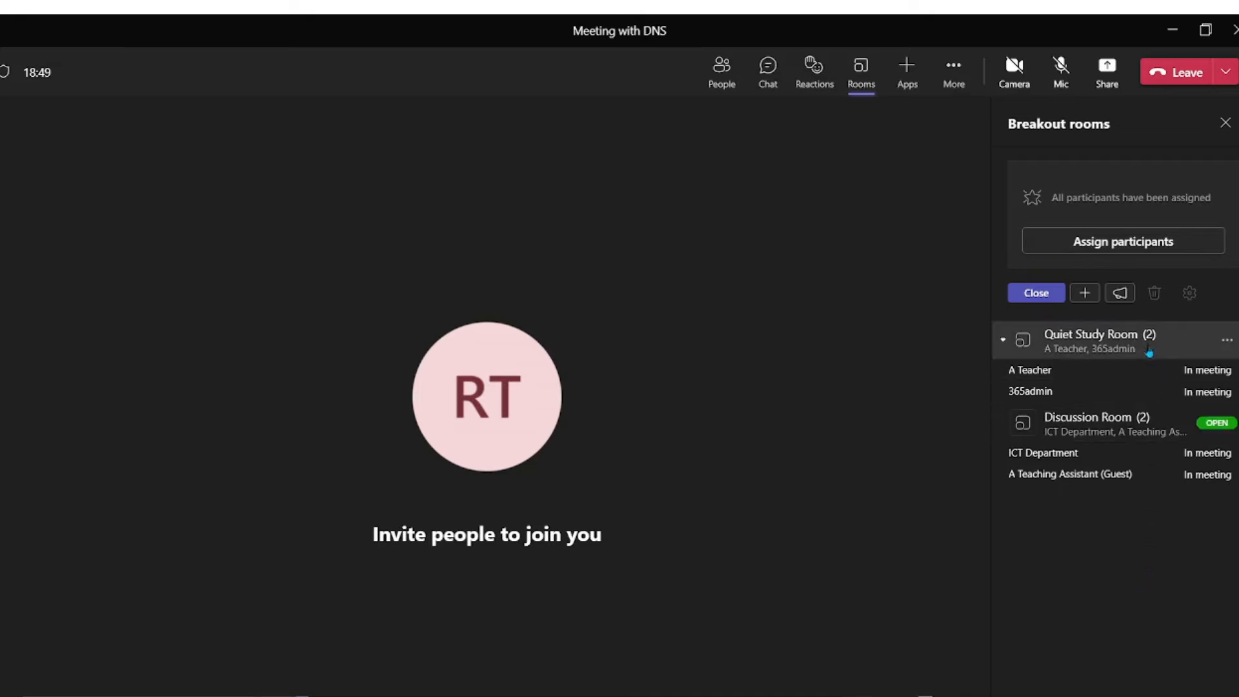
left_click(1228, 341)
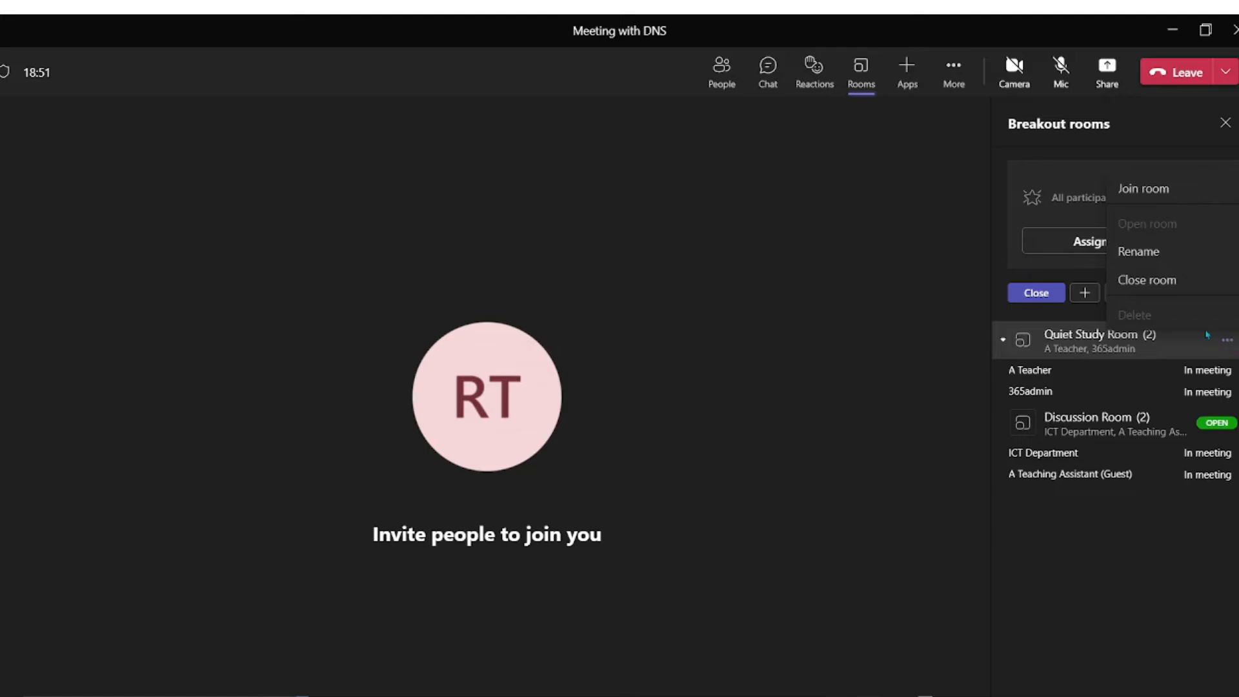
left_click(1152, 189)
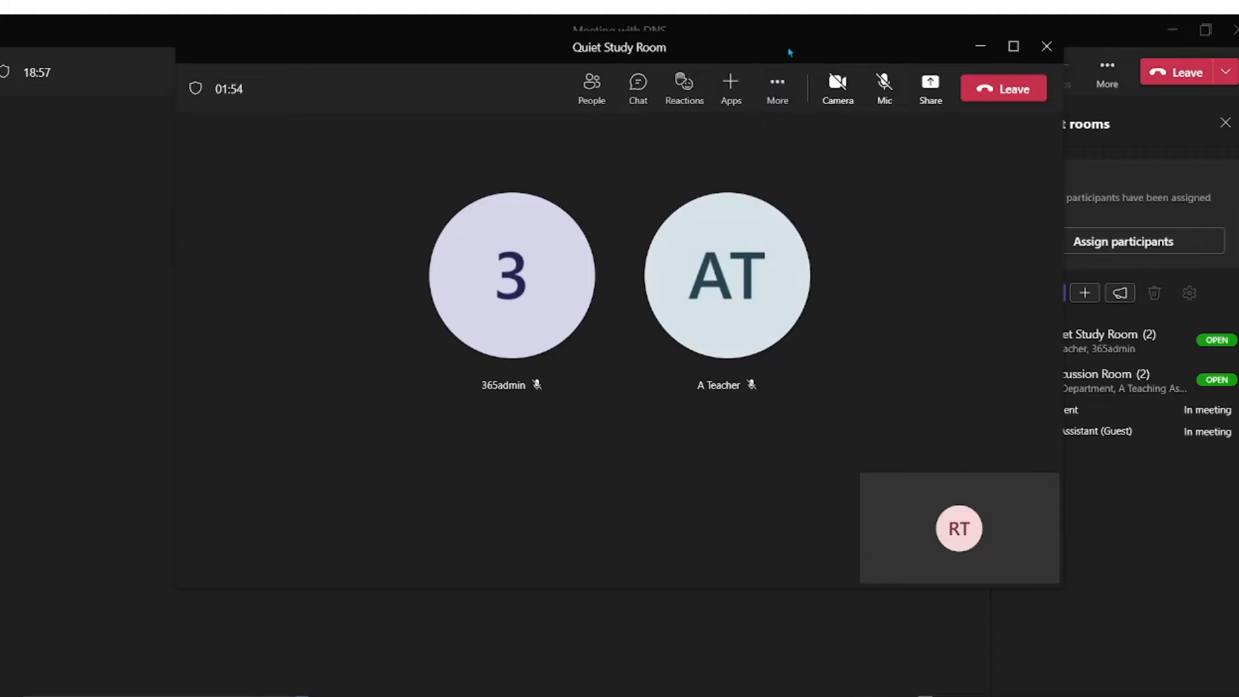
Step: Move the Quiet Study Room window clear of the breakout rooms list and show the room's participants
left_click_drag(789, 50, 783, 110)
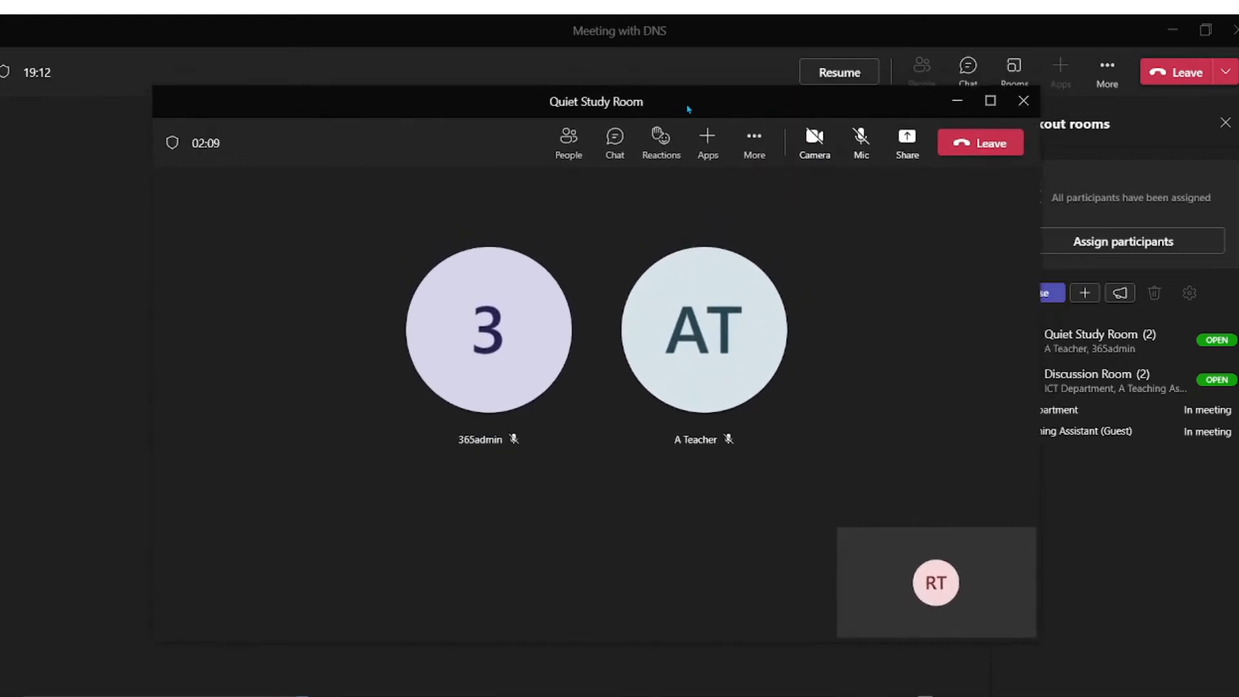
left_click_drag(687, 105, 626, 118)
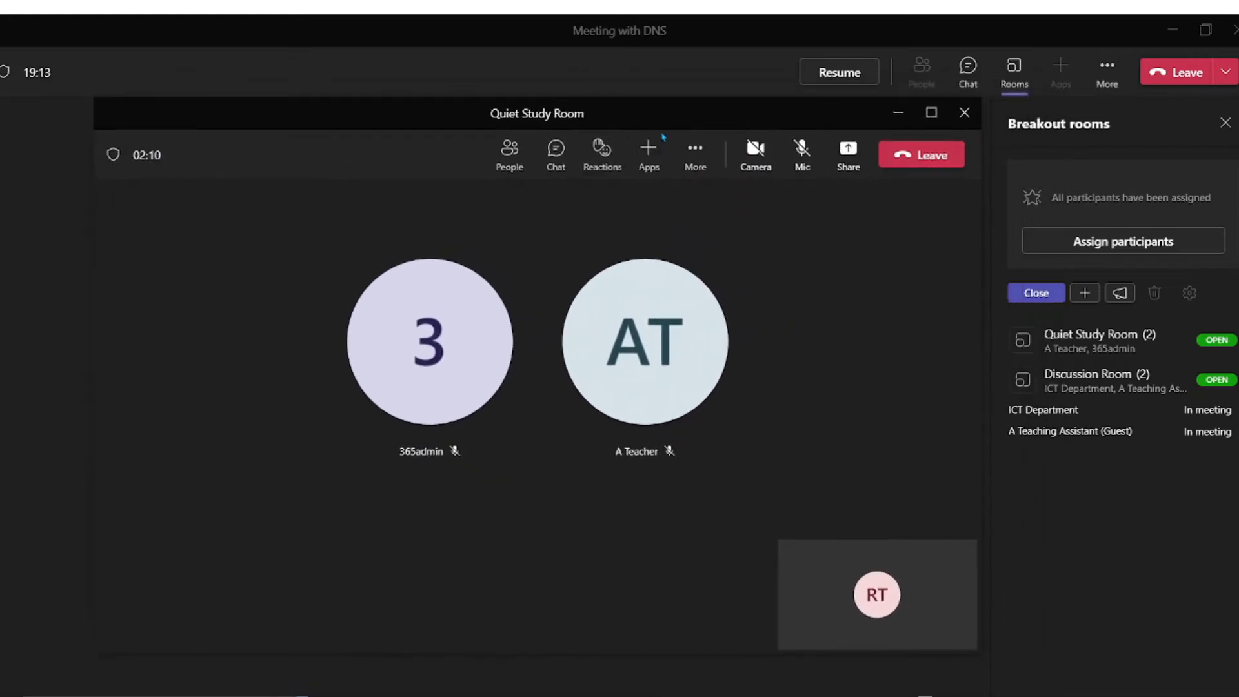
left_click(510, 152)
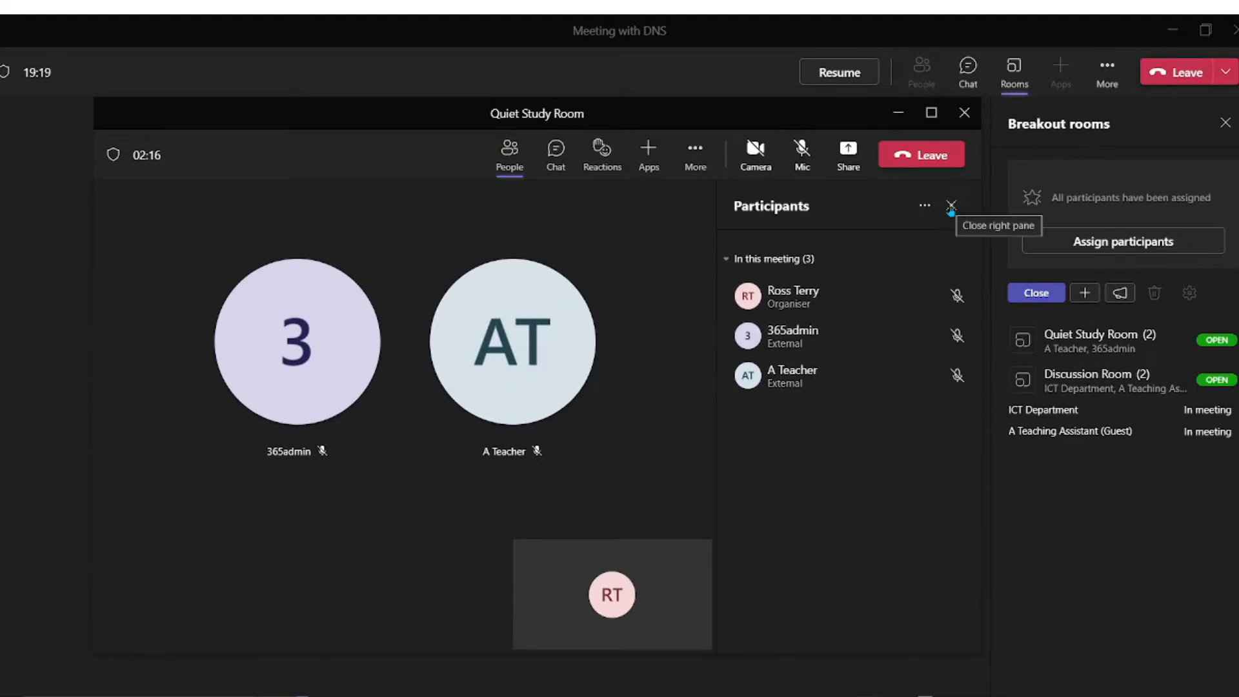
Step: Hide the participants list, leave the Quiet Study Room and resume the main meeting
left_click(952, 207)
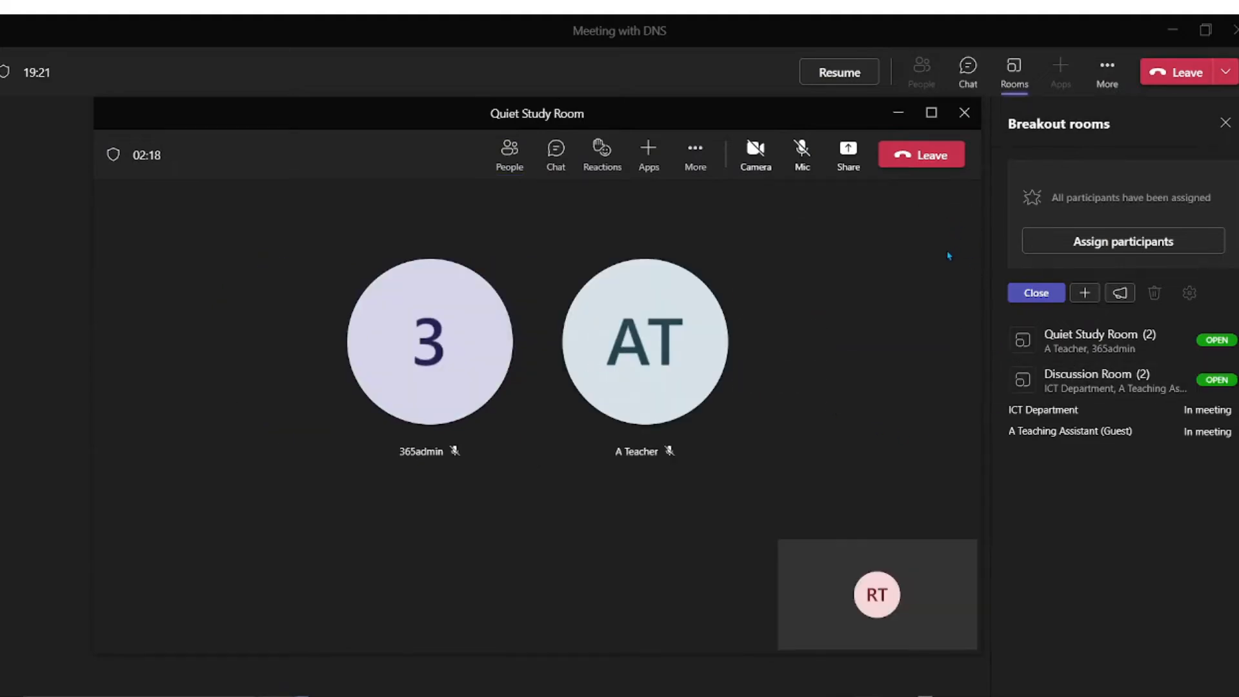
left_click(919, 159)
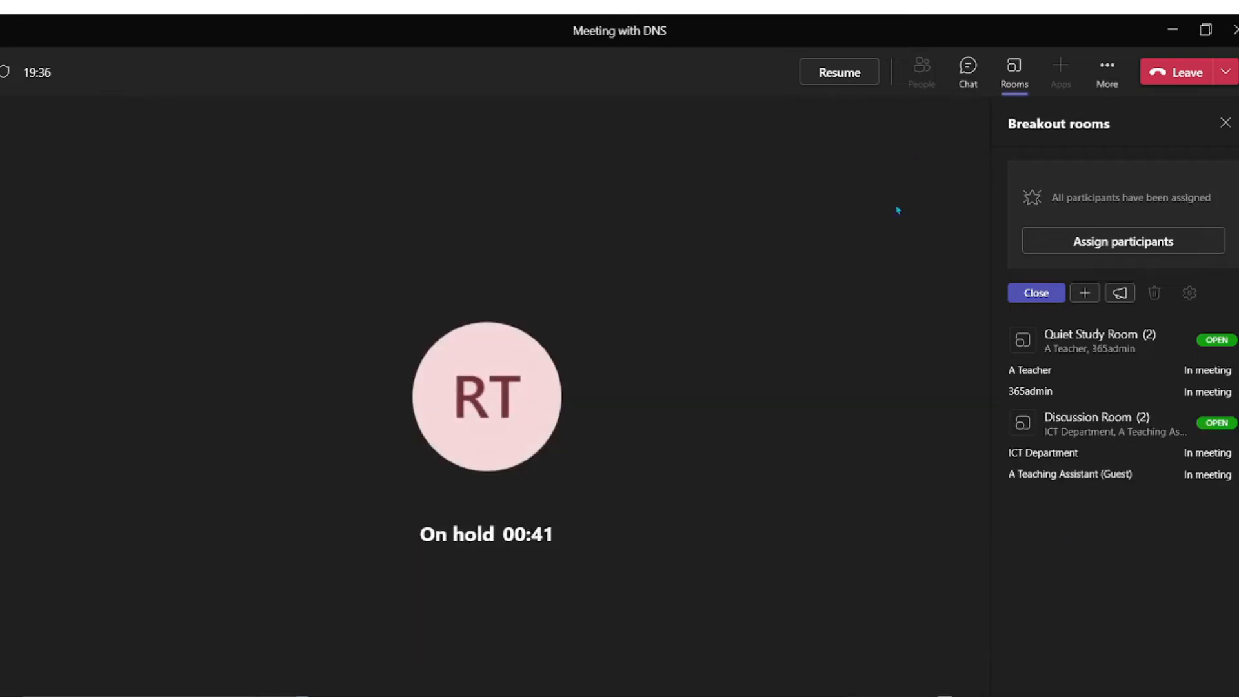
left_click(841, 74)
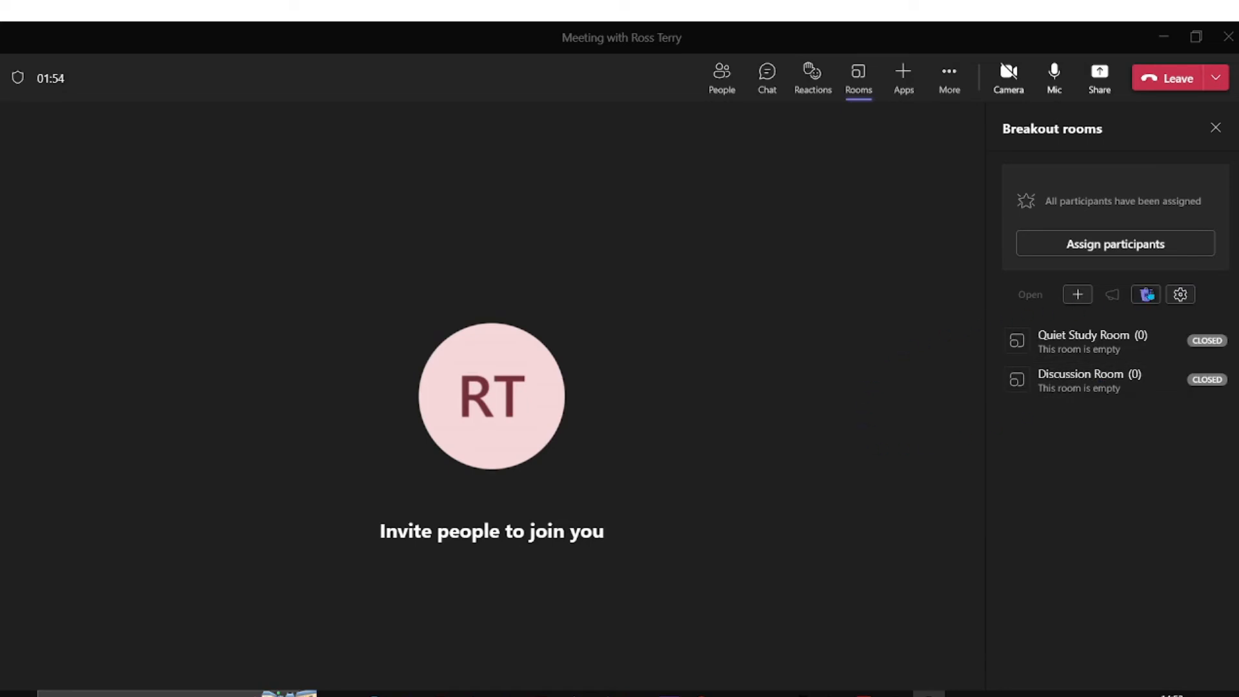
Step: Try a breakout rooms time limit of 1 hour 15 minutes, and turn the limit back off
left_click(1180, 296)
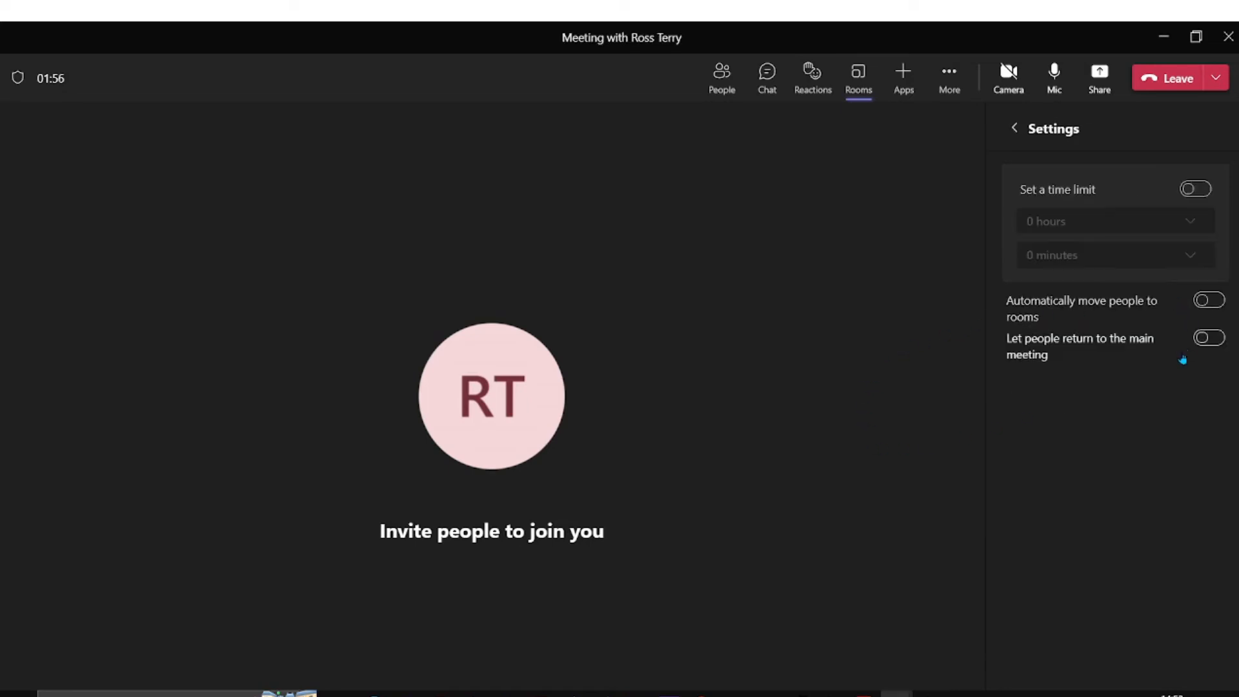
left_click(1196, 191)
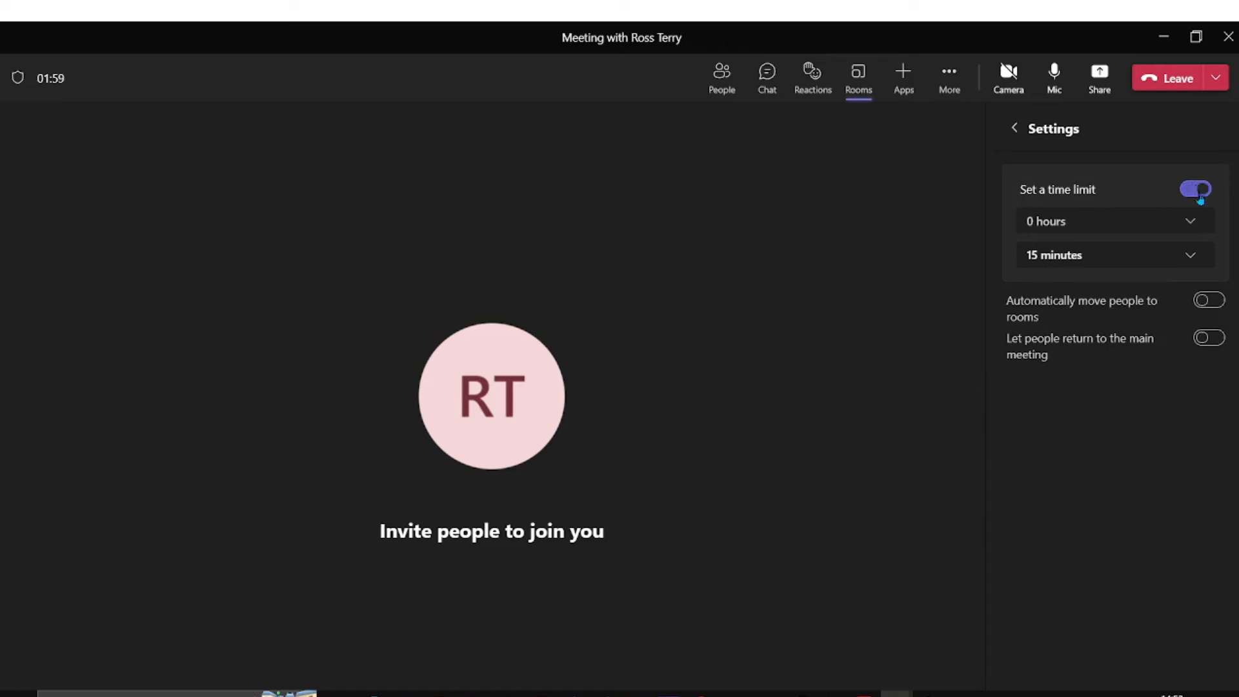
left_click(1161, 227)
left_click(1056, 278)
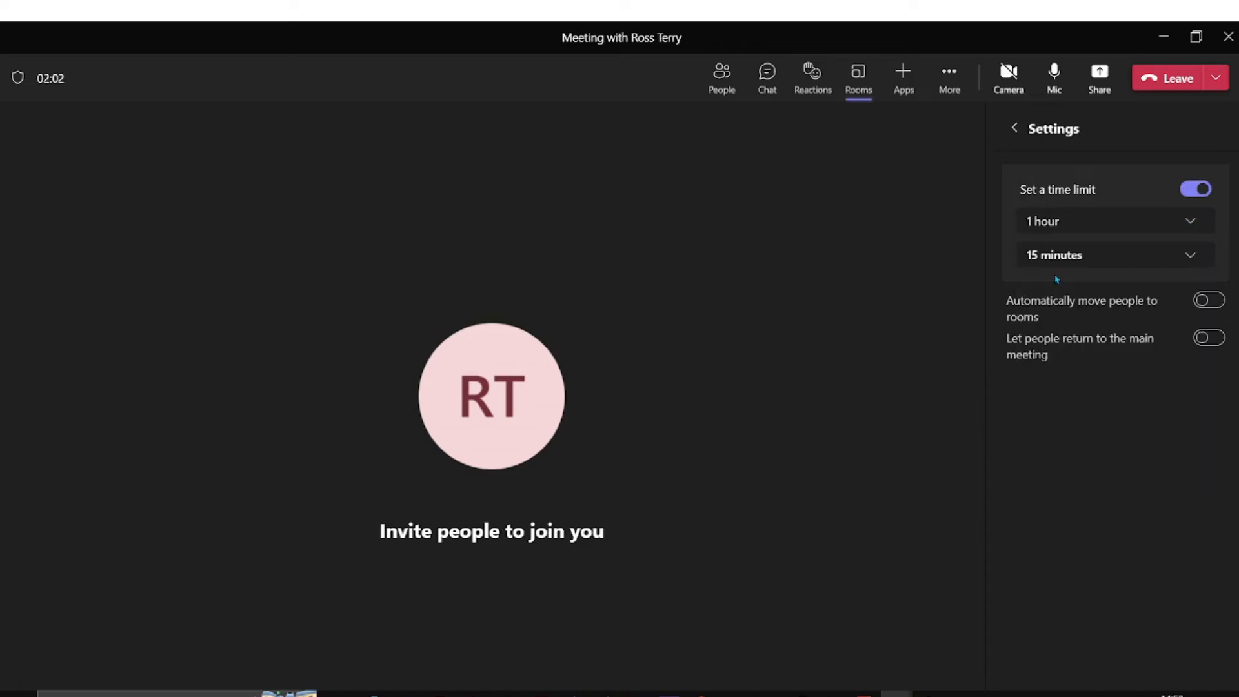
left_click(1196, 189)
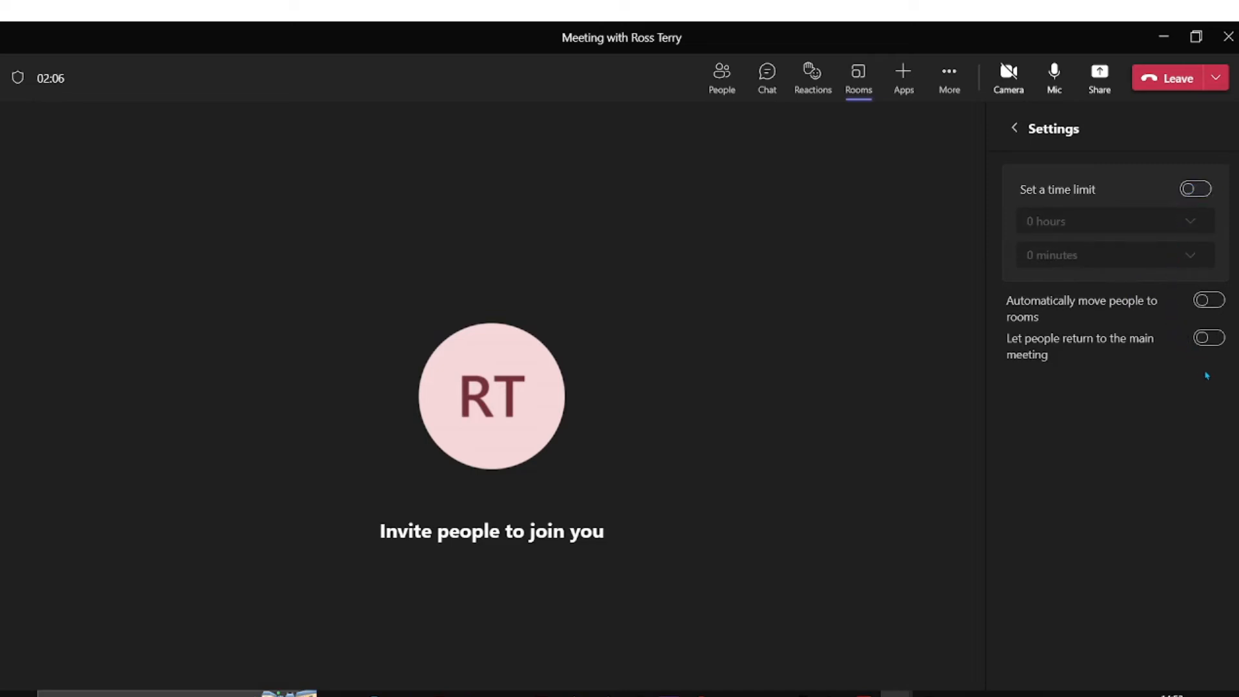
Step: Toggle automatically moving people to rooms on and off, and let people return to the main meeting
left_click(1214, 300)
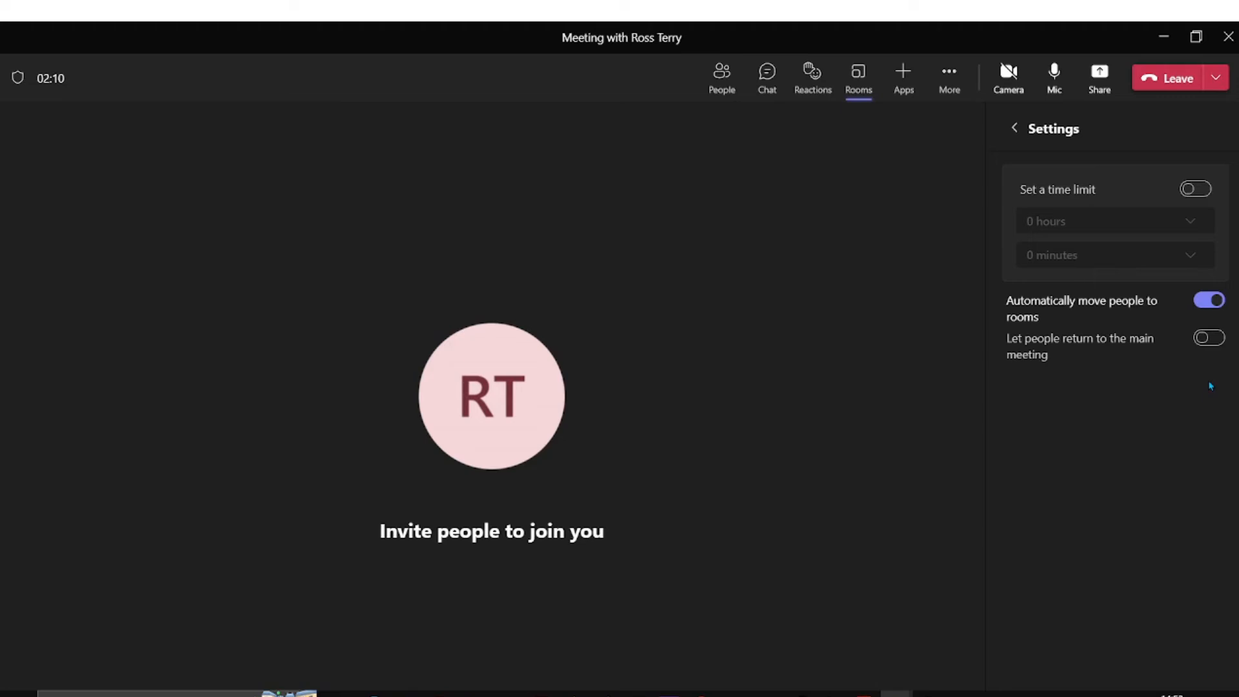
left_click(1210, 301)
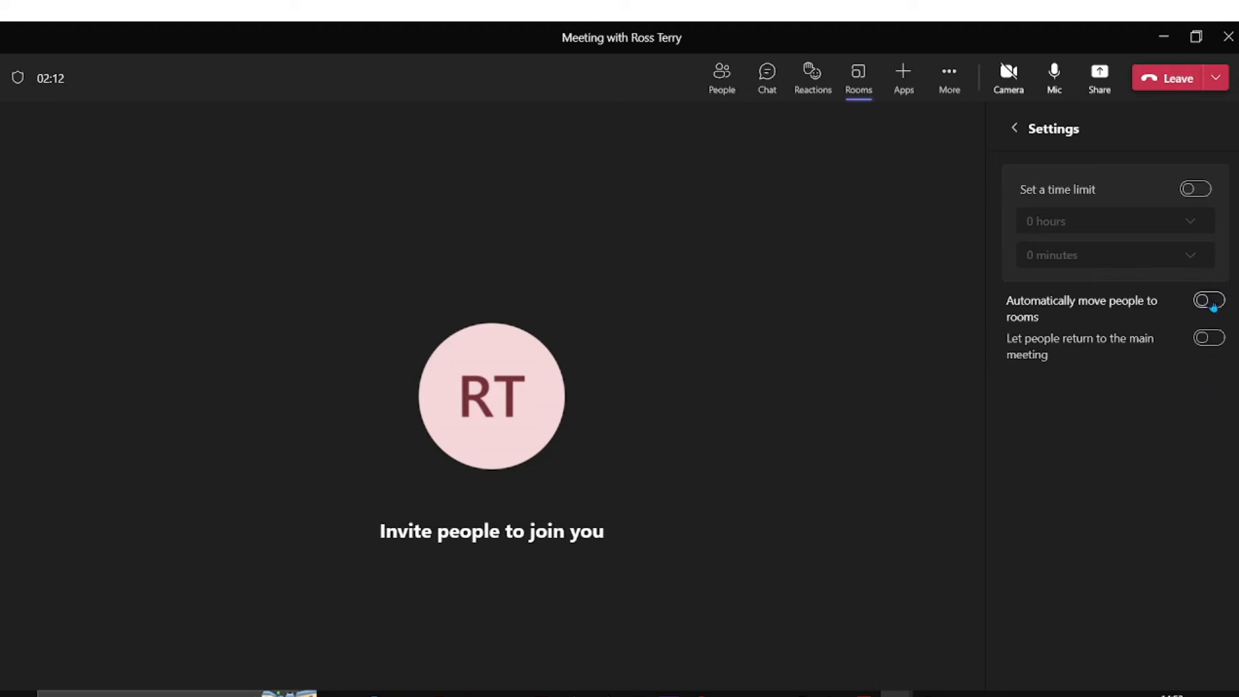
left_click(1212, 339)
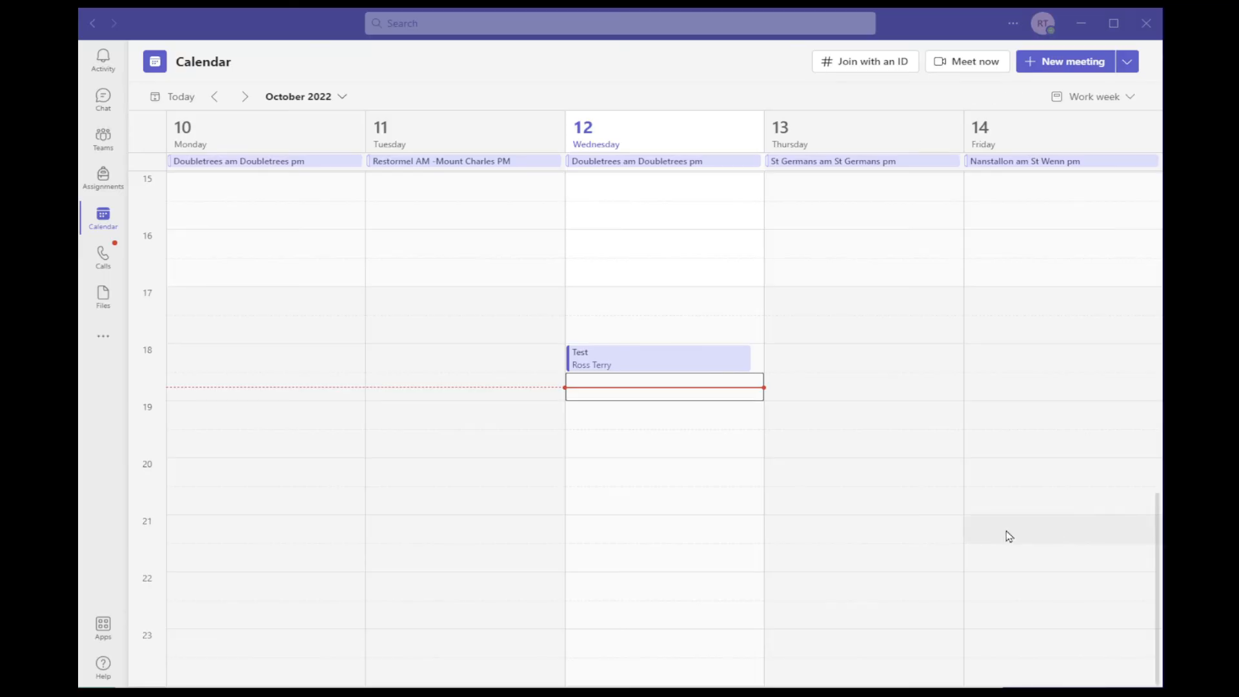
Step: Open the Test meeting of 12 October from the calendar and create three breakout rooms for it
double_click(688, 368)
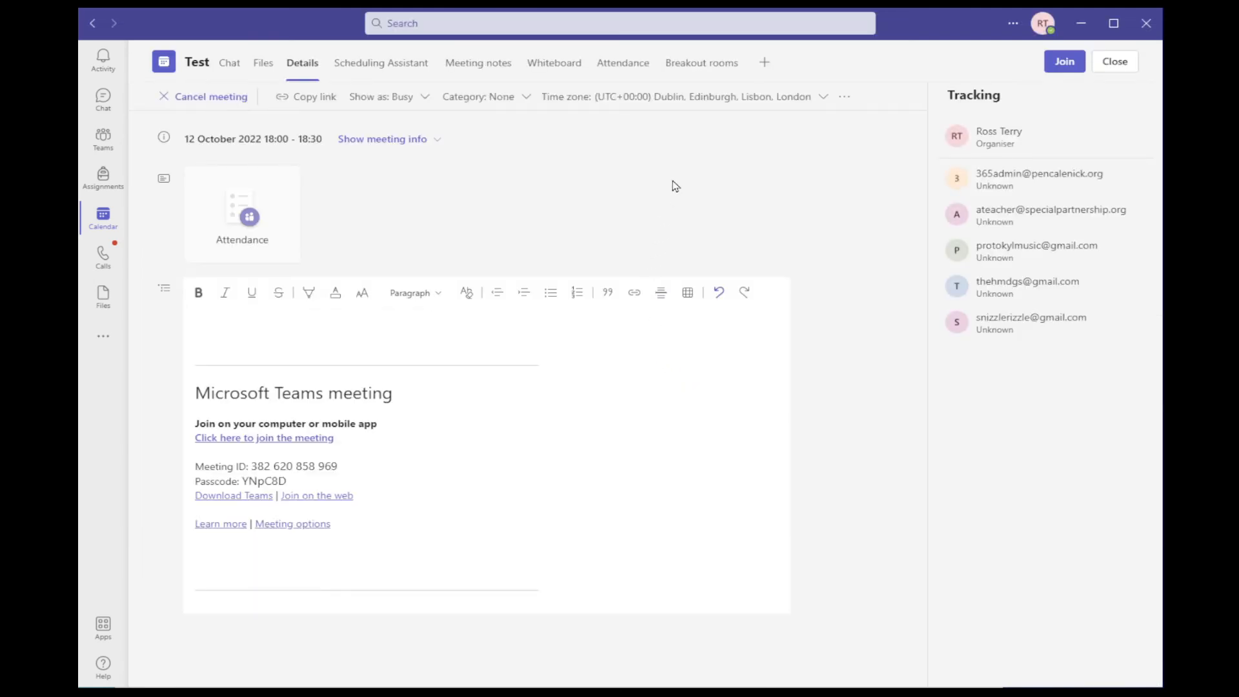
left_click(715, 76)
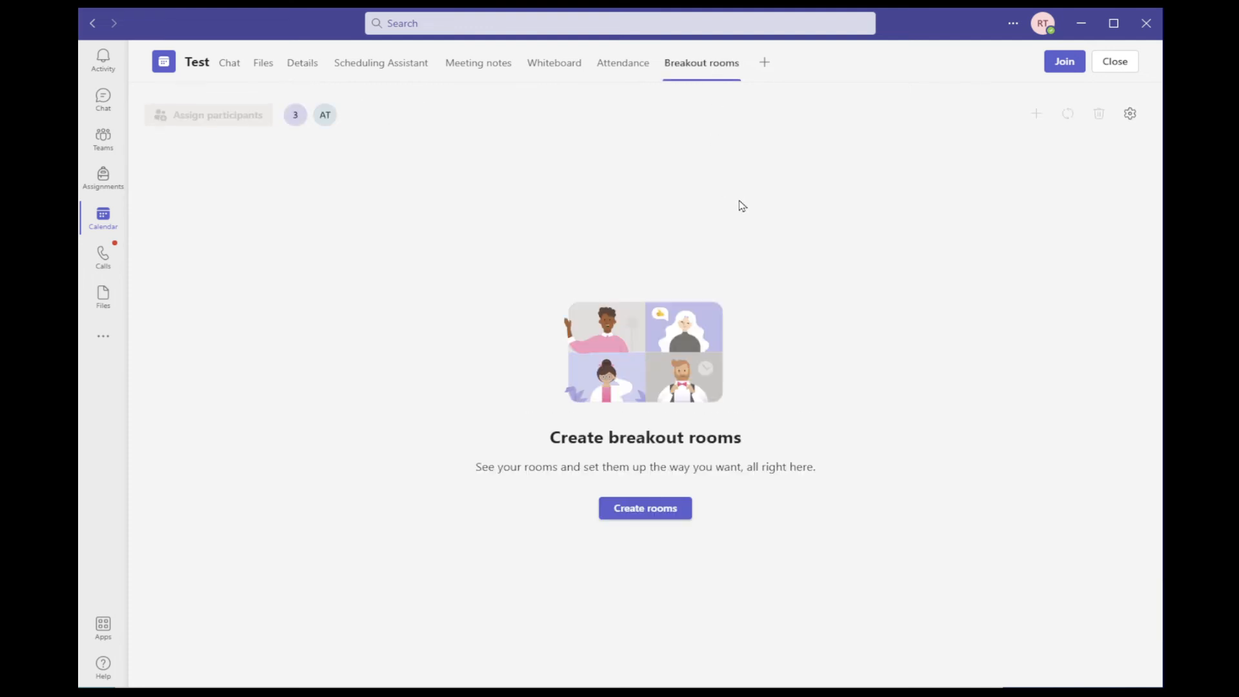
left_click(647, 516)
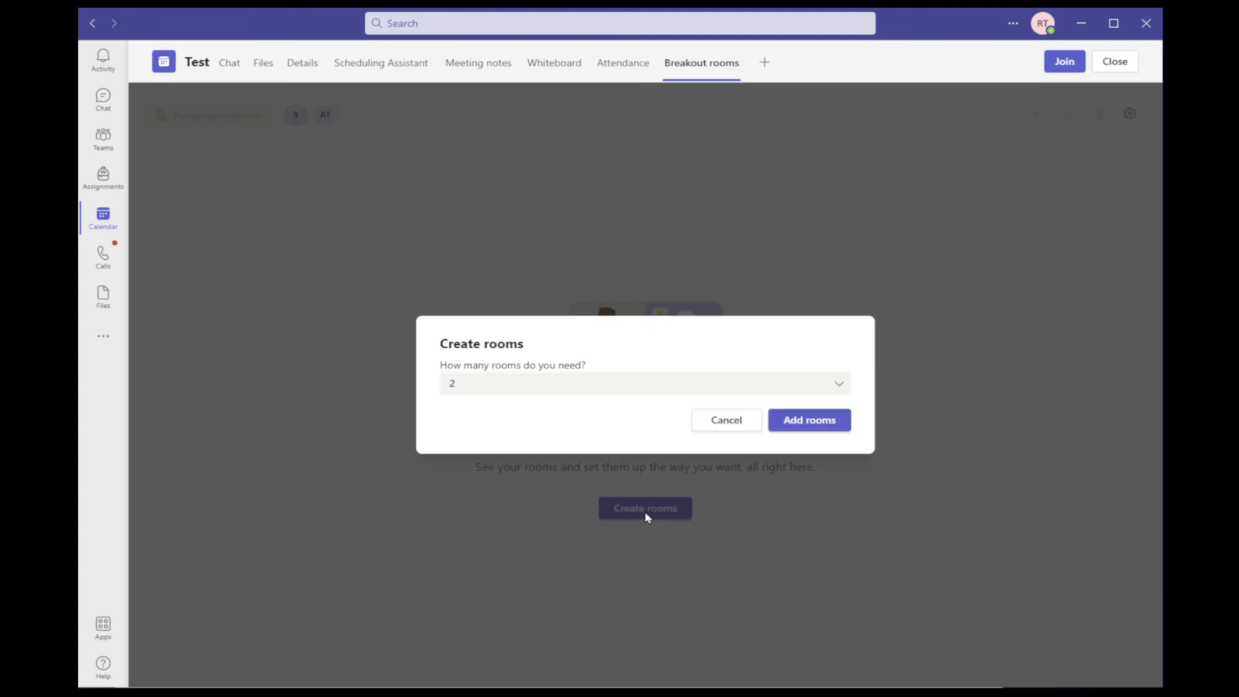
left_click(659, 385)
left_click(498, 448)
left_click(801, 427)
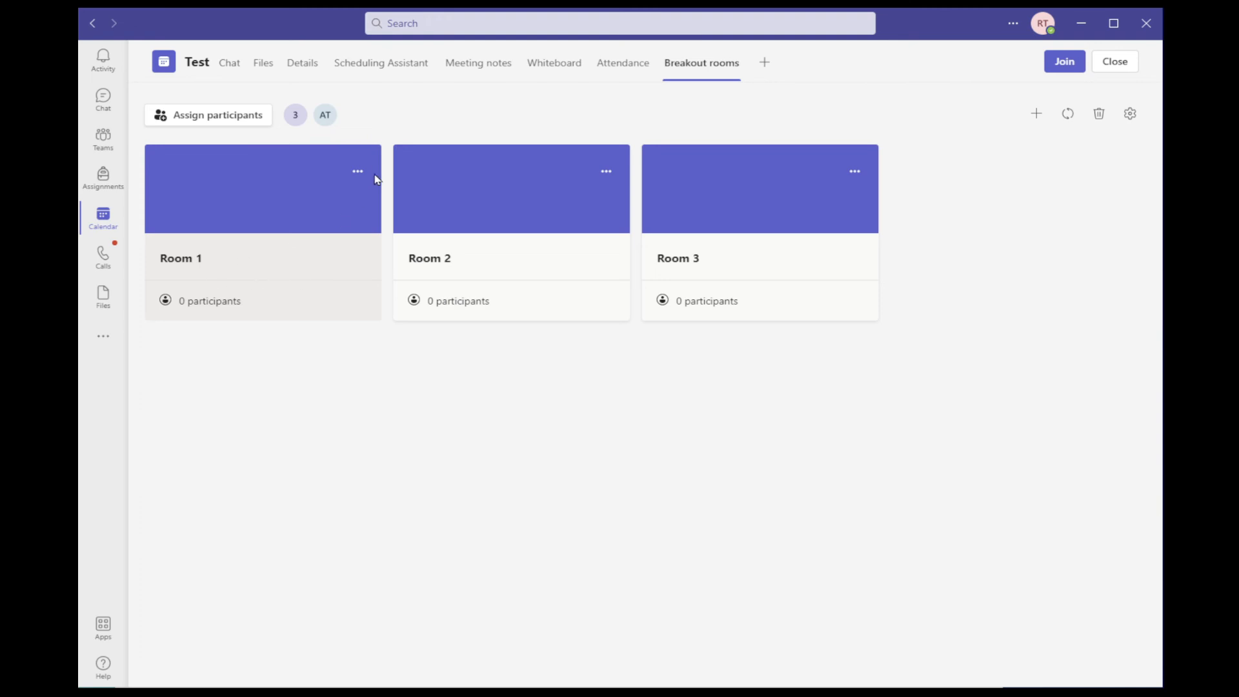
Step: Rename Room 1 as Cafe
left_click(363, 174)
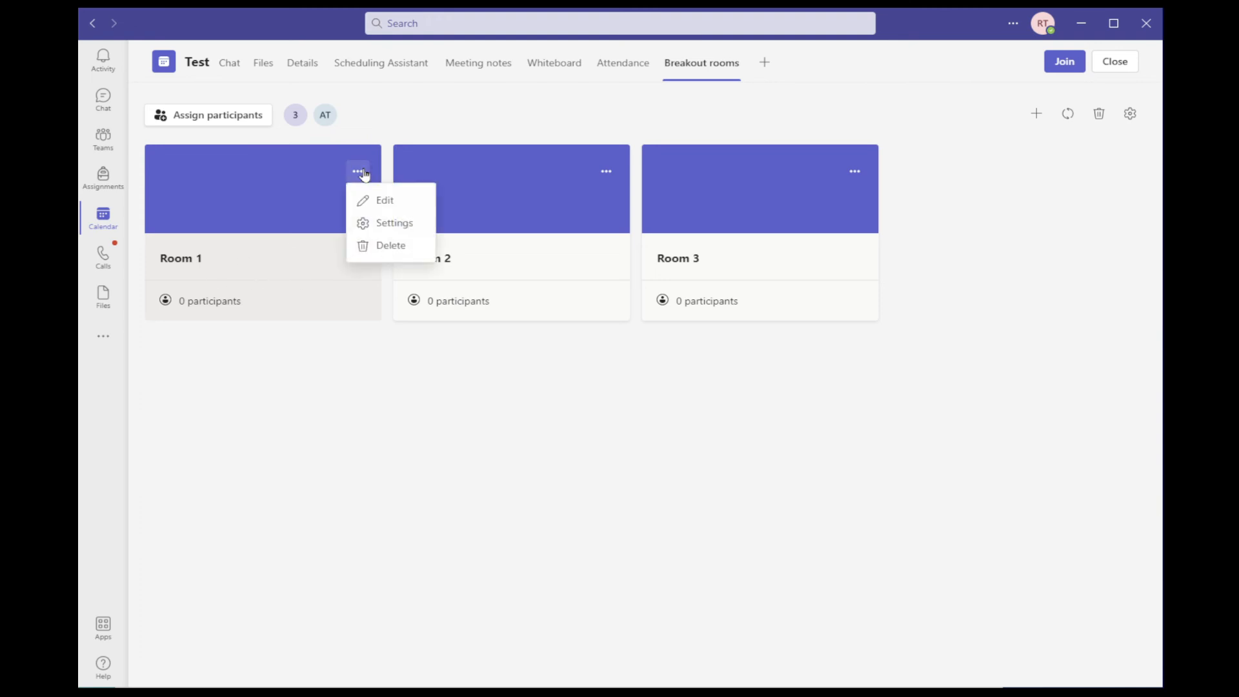
left_click(383, 202)
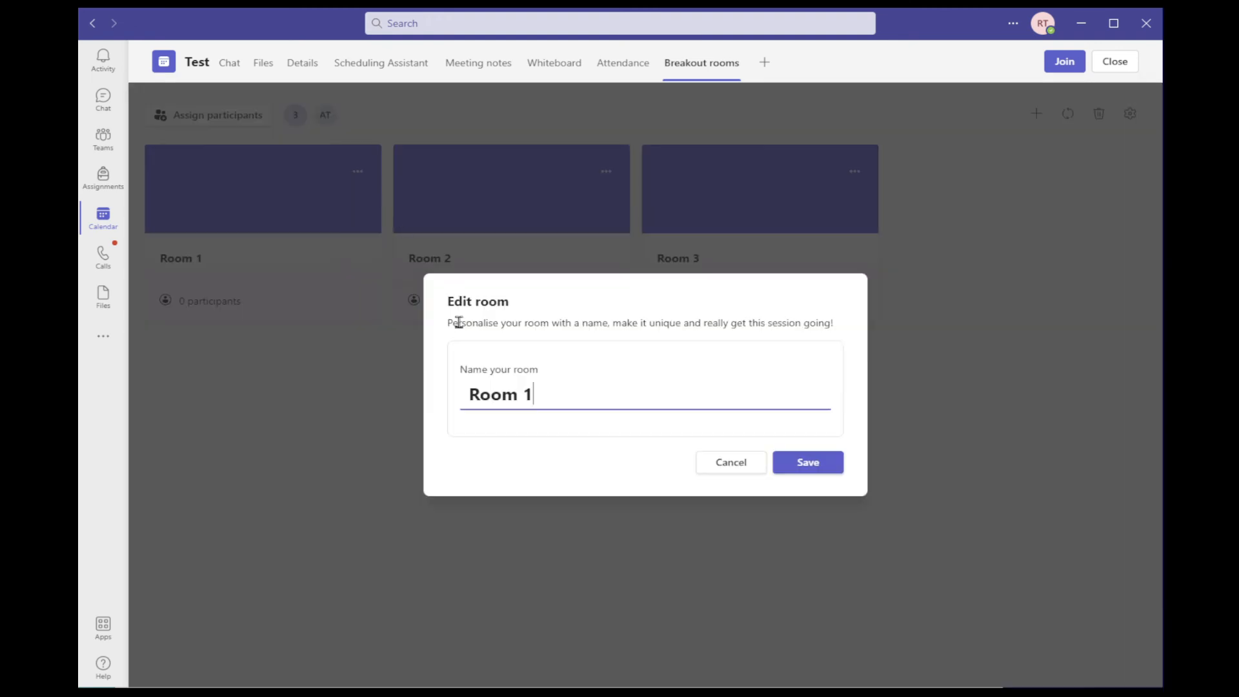
left_click_drag(538, 395, 456, 395)
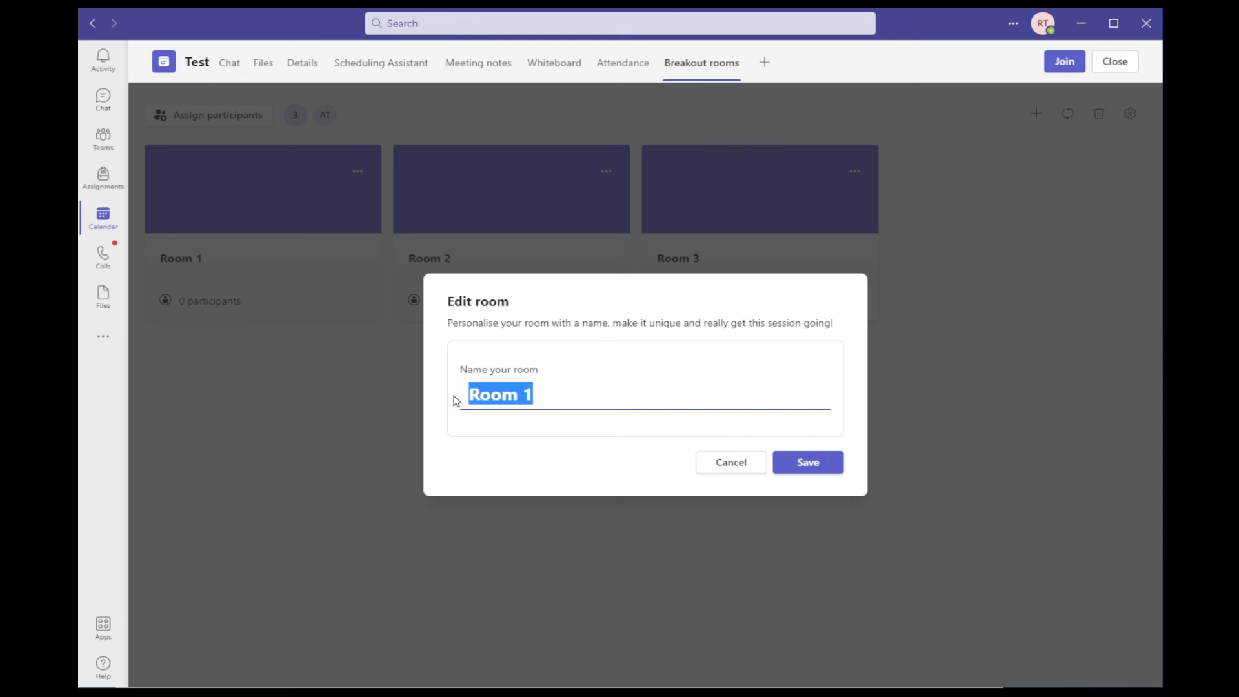
type("Cafe")
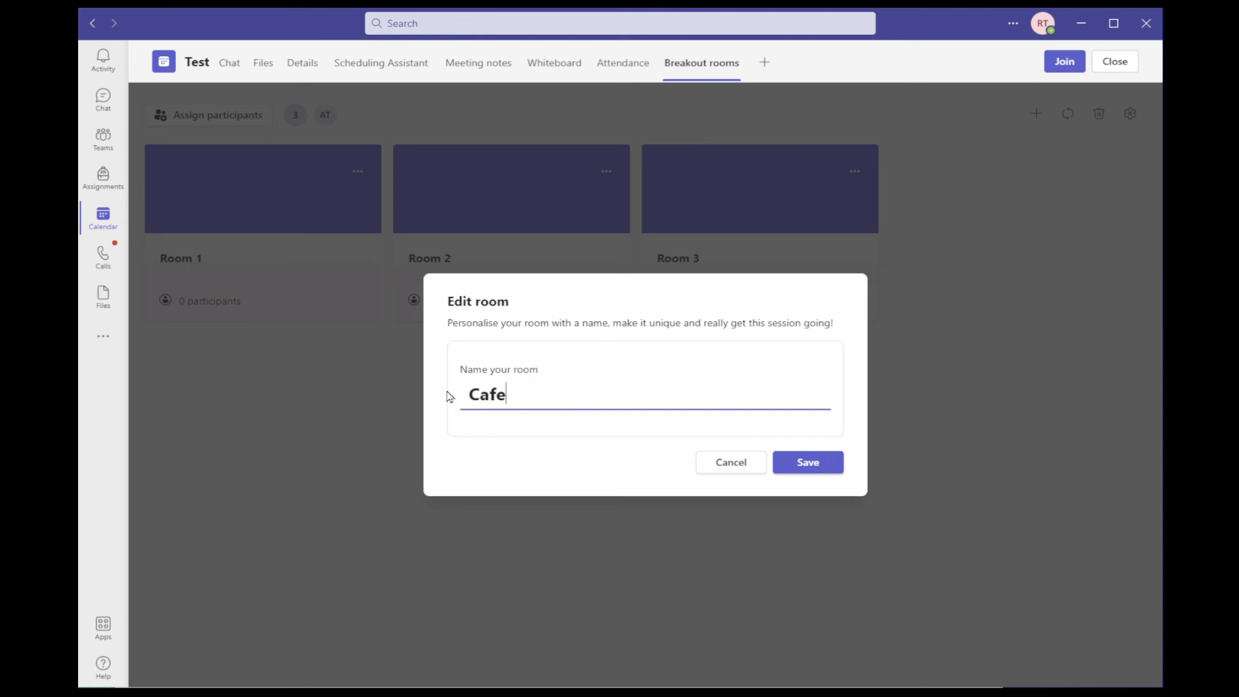
left_click(822, 472)
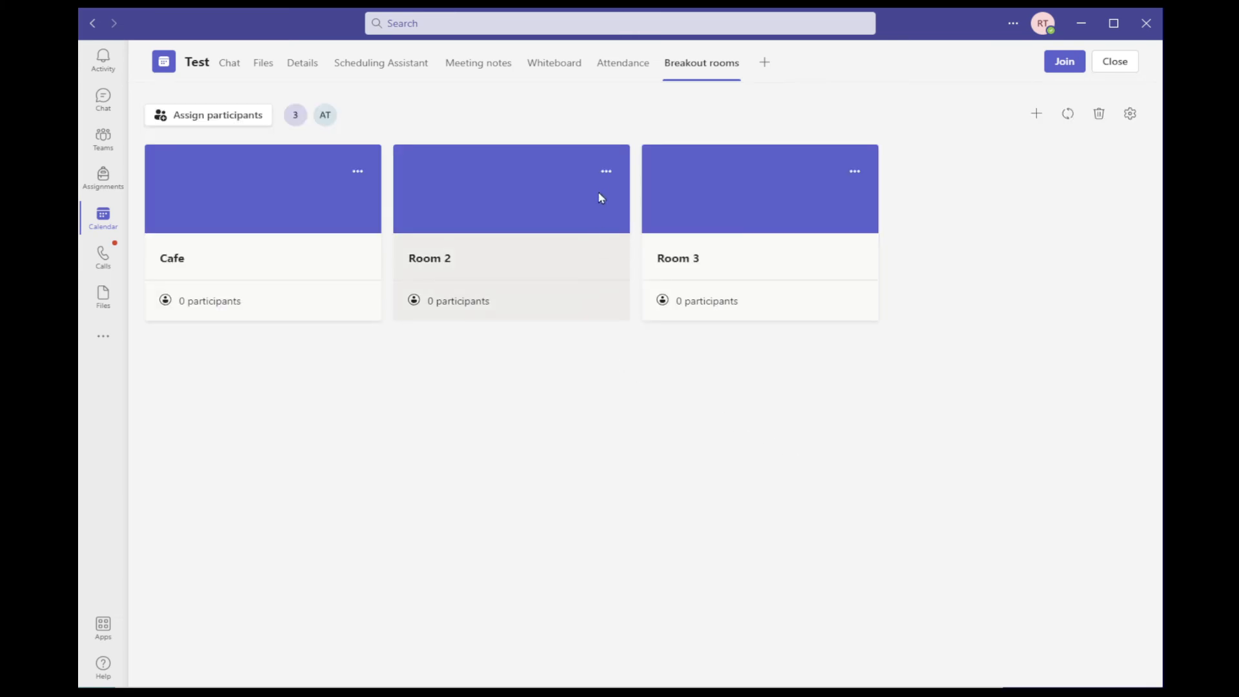
Step: Rename Room 2 as Study Room
left_click(606, 171)
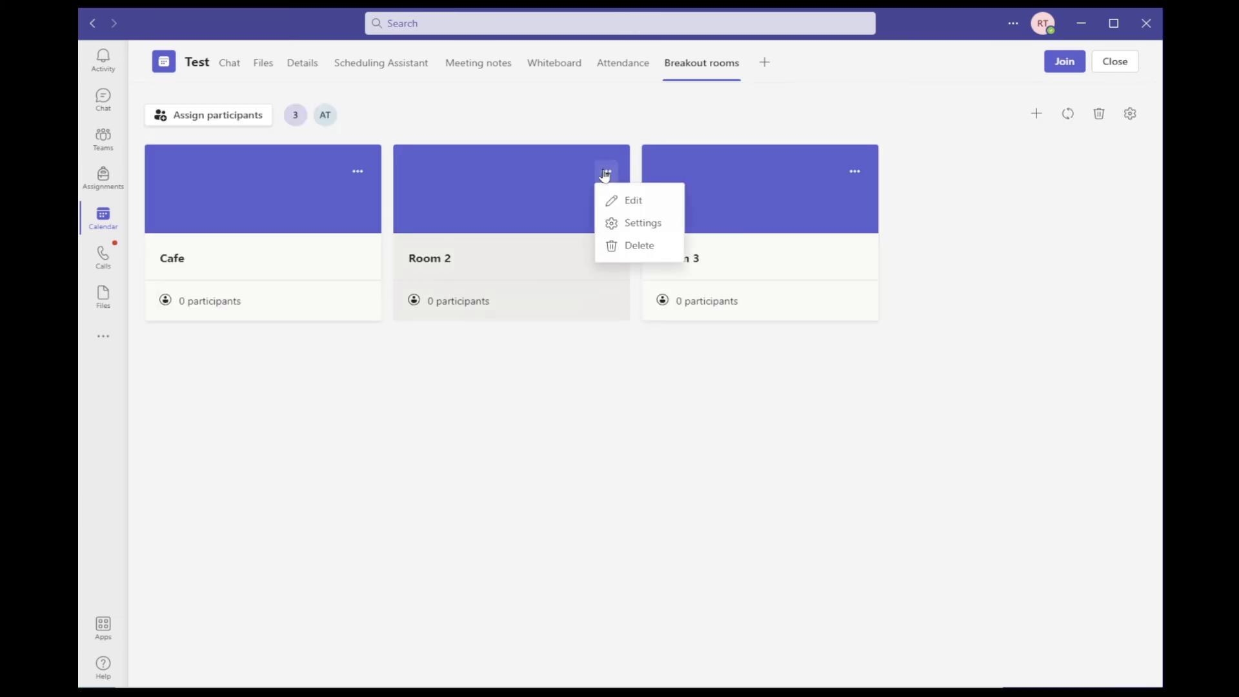
left_click(638, 201)
key("BackSpace")
key("BackSpace")
key("BackSpace")
key("BackSpace")
key("BackSpace")
key("BackSpace")
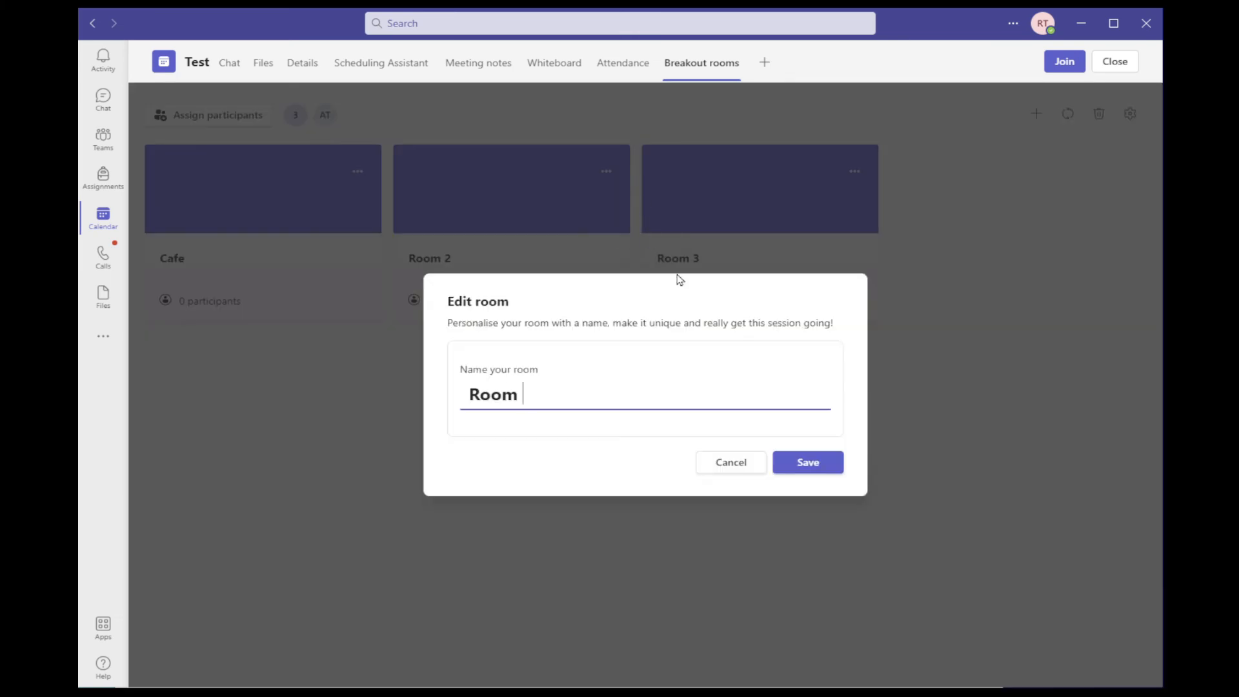
type("Study Room")
left_click(816, 468)
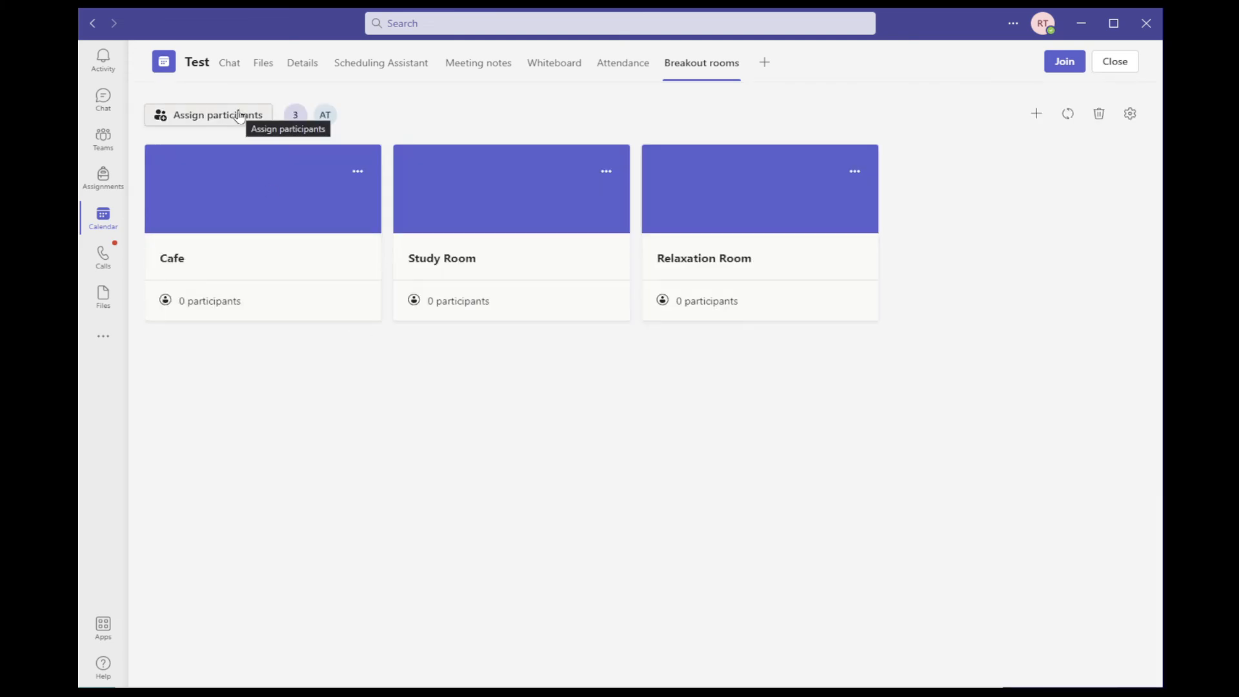
Step: Start assigning participants manually and choose the Cafe room for 365admin
left_click(239, 115)
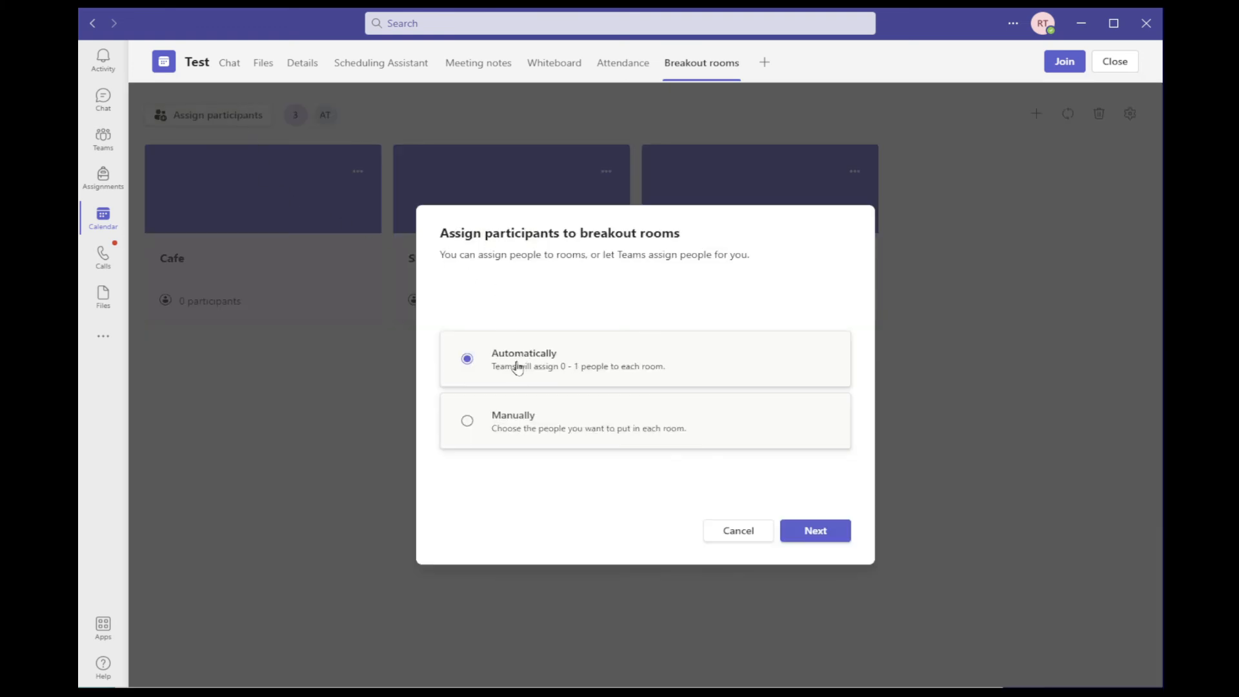
left_click(467, 422)
left_click(791, 533)
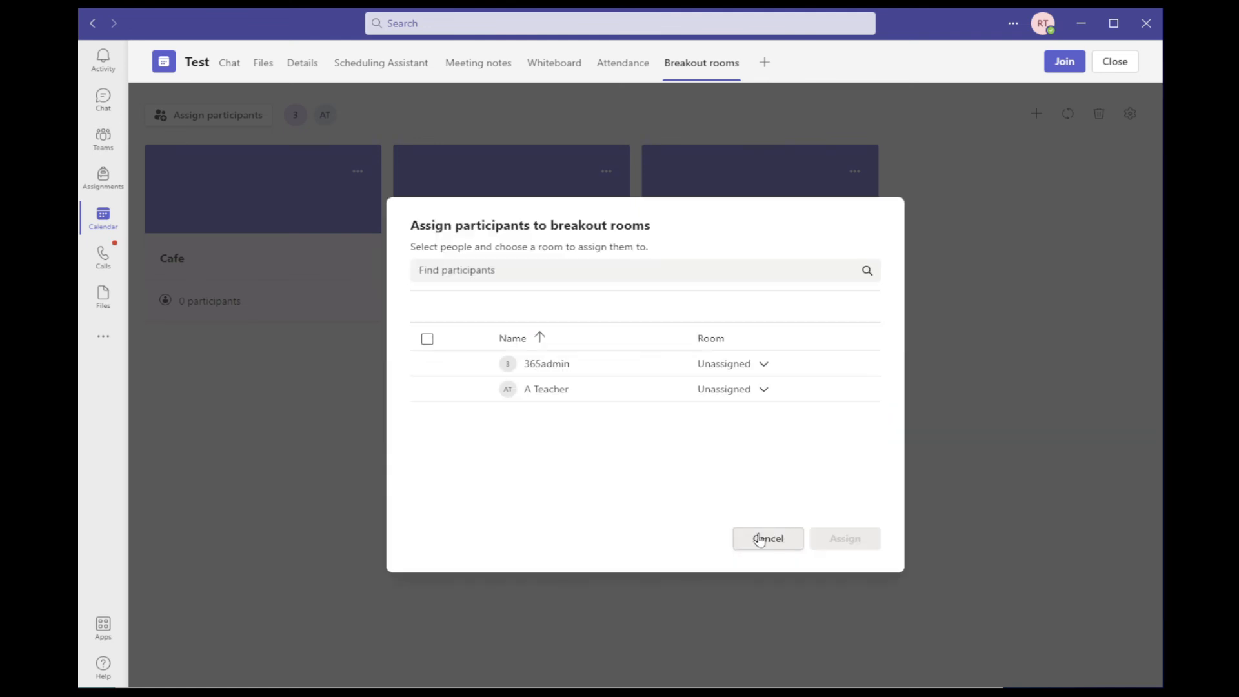
left_click(428, 364)
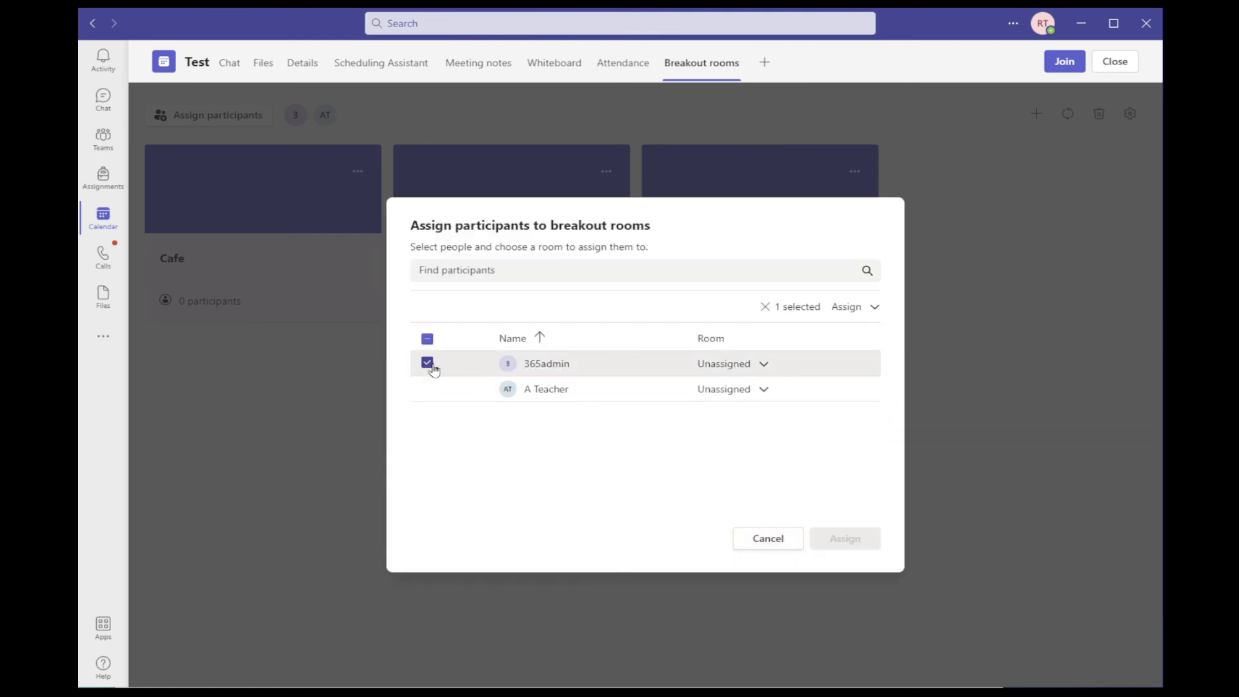
left_click(766, 365)
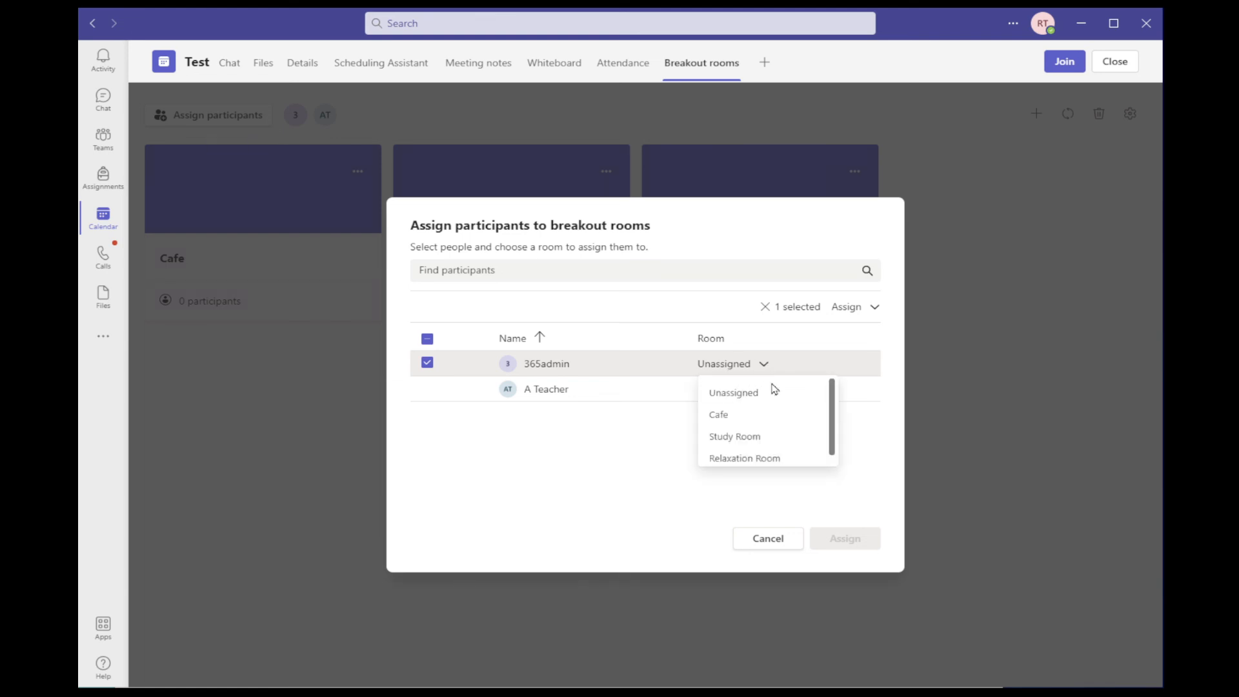
left_click(770, 413)
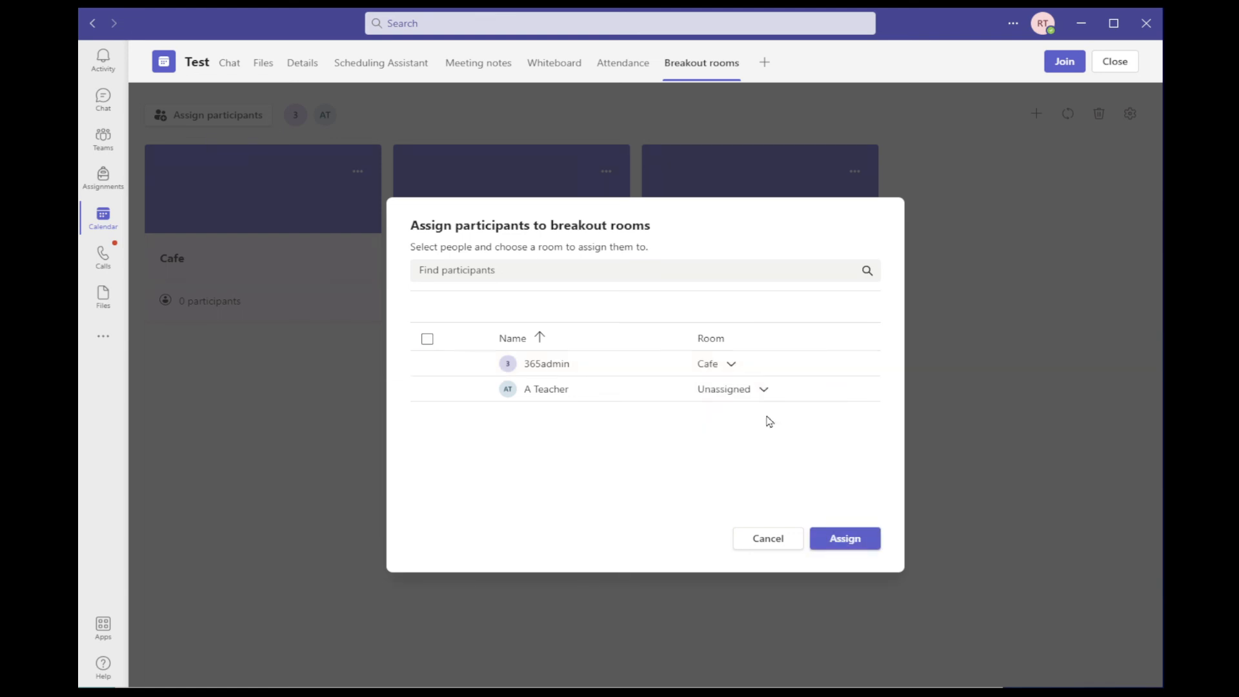
Step: Choose the Study Room for A Teacher and apply the room assignments
left_click(429, 389)
left_click(759, 390)
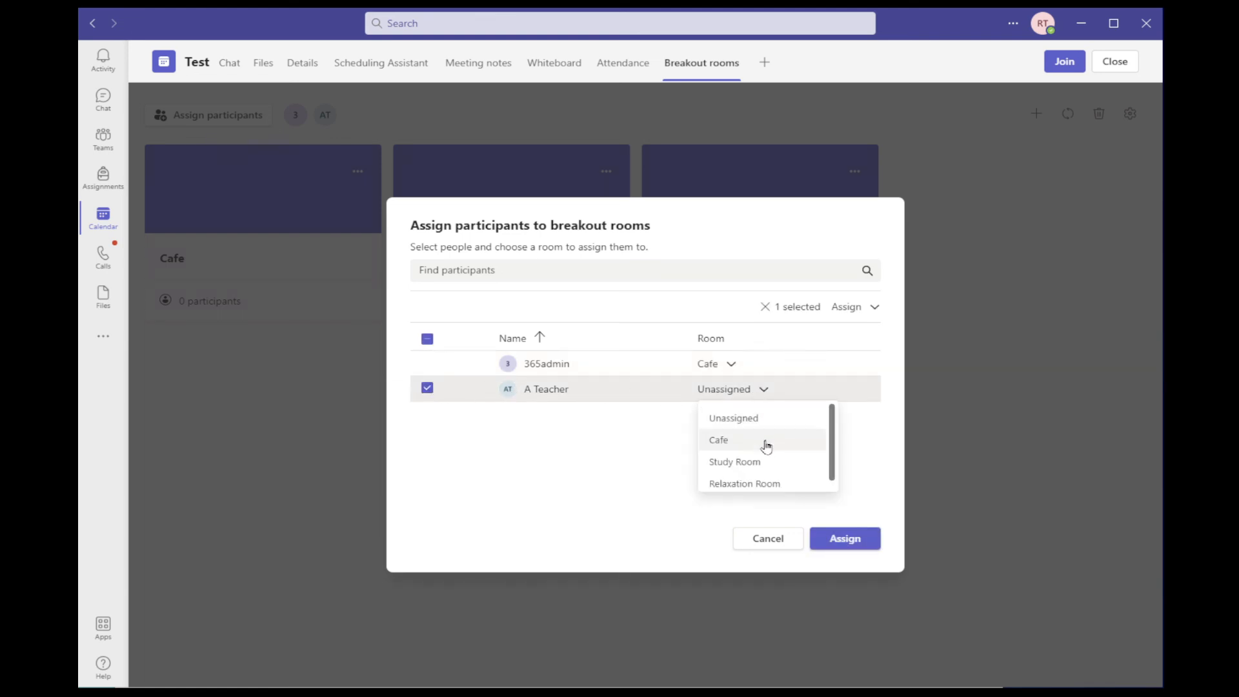
left_click(750, 462)
left_click(858, 541)
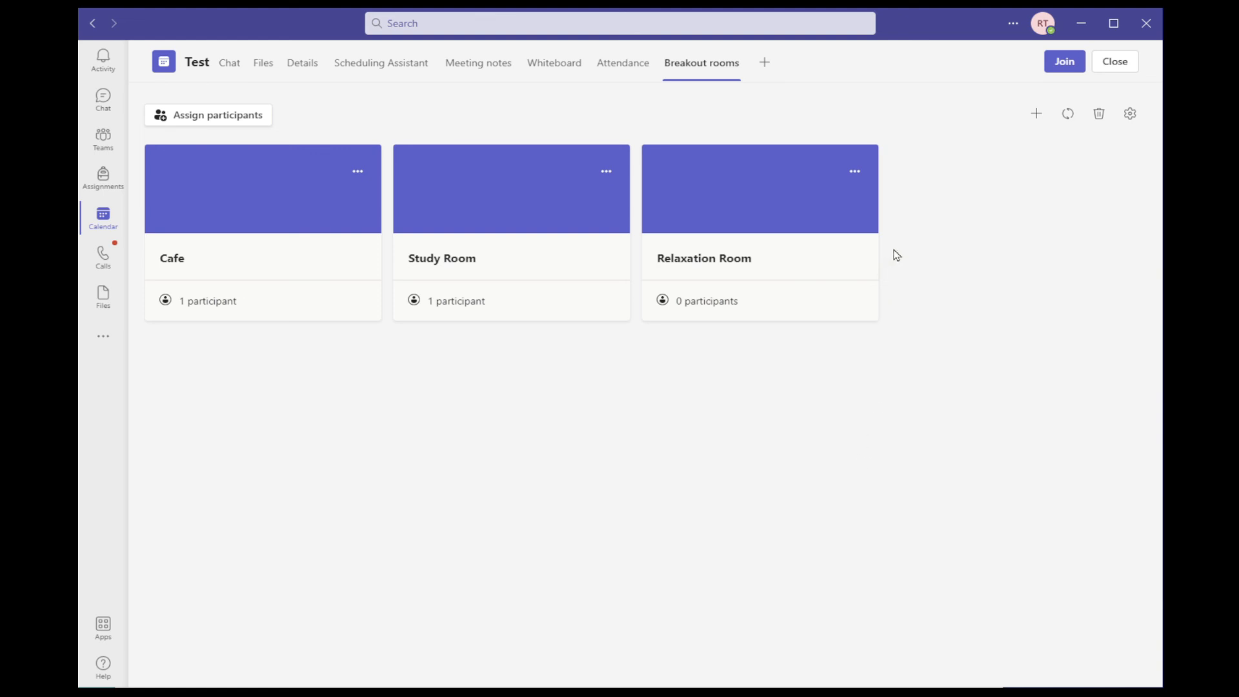
Step: In the breakout rooms settings, enable assigning presenters to manage rooms and a time limit of 15 minutes
left_click(1130, 115)
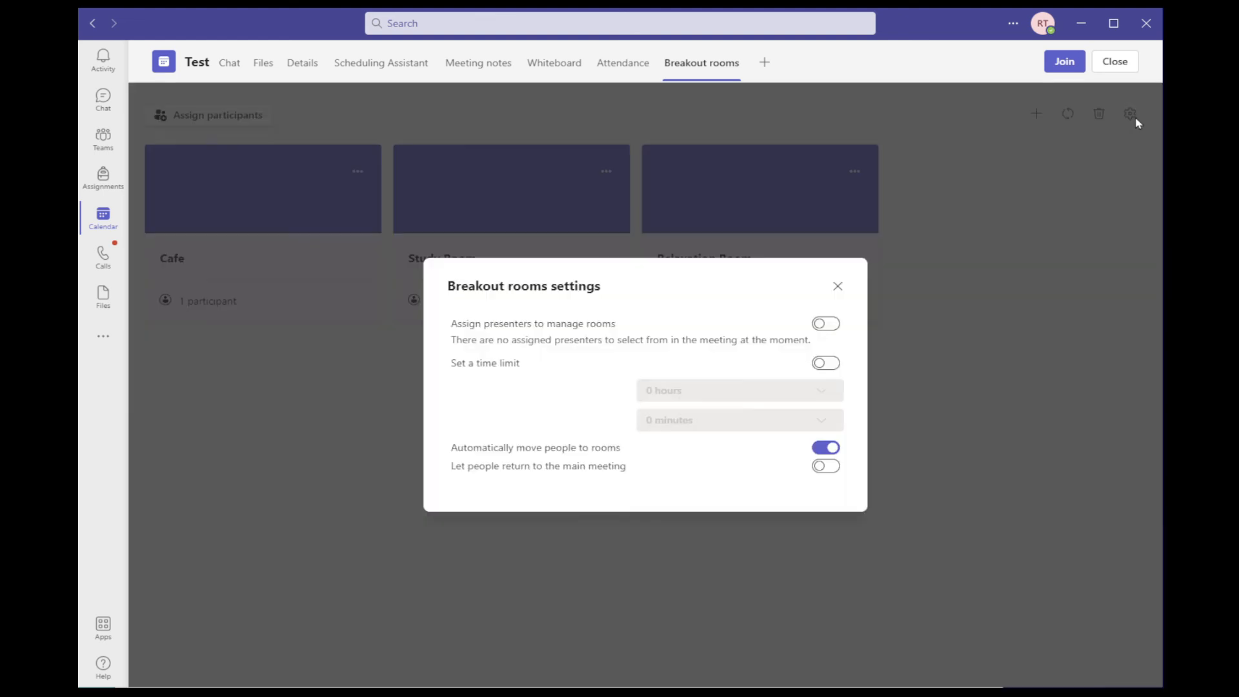
left_click(828, 326)
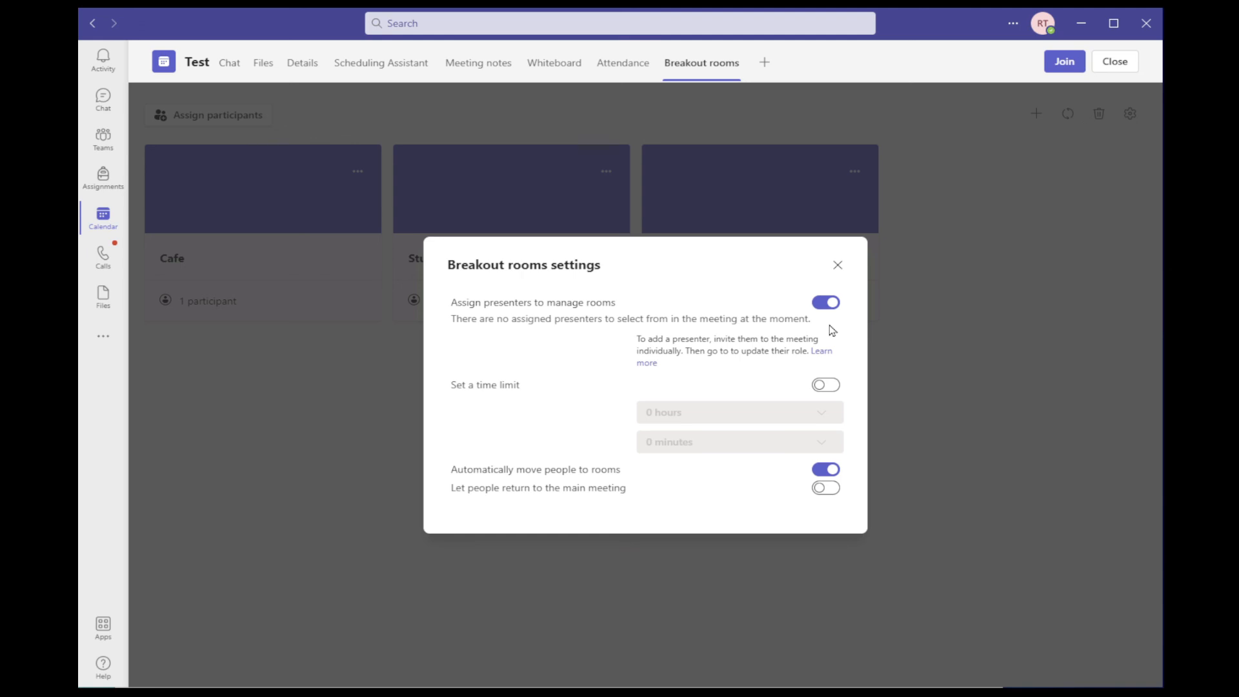
left_click(826, 386)
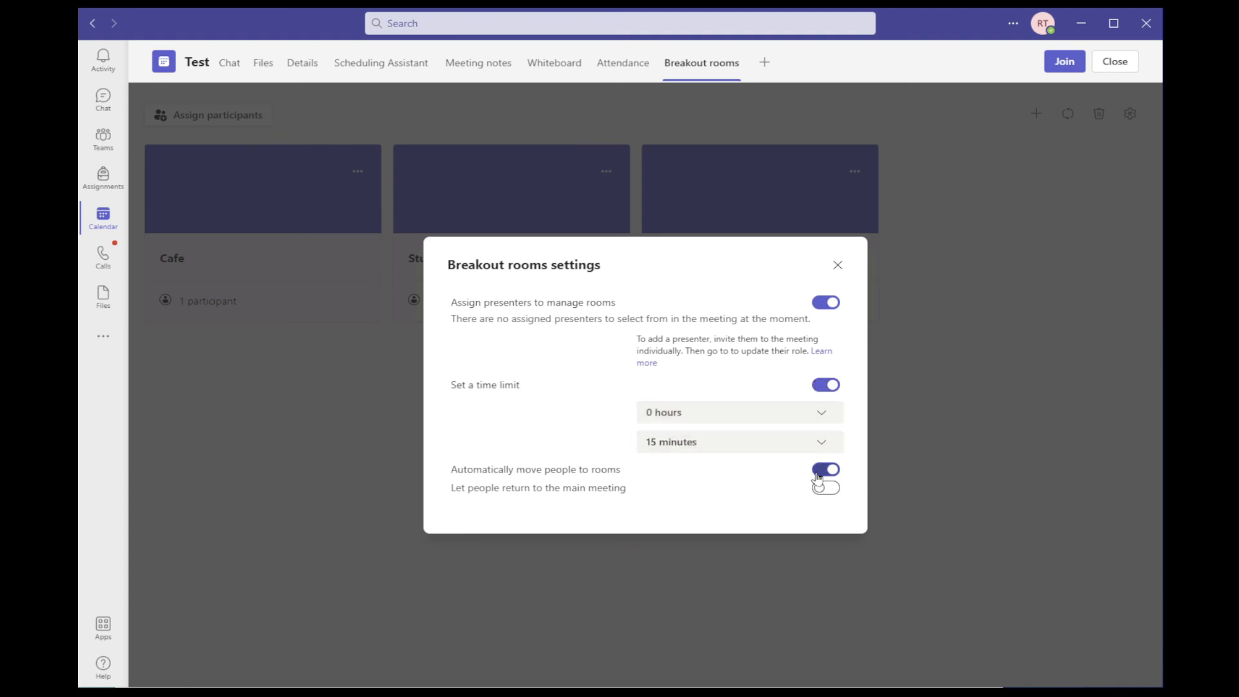